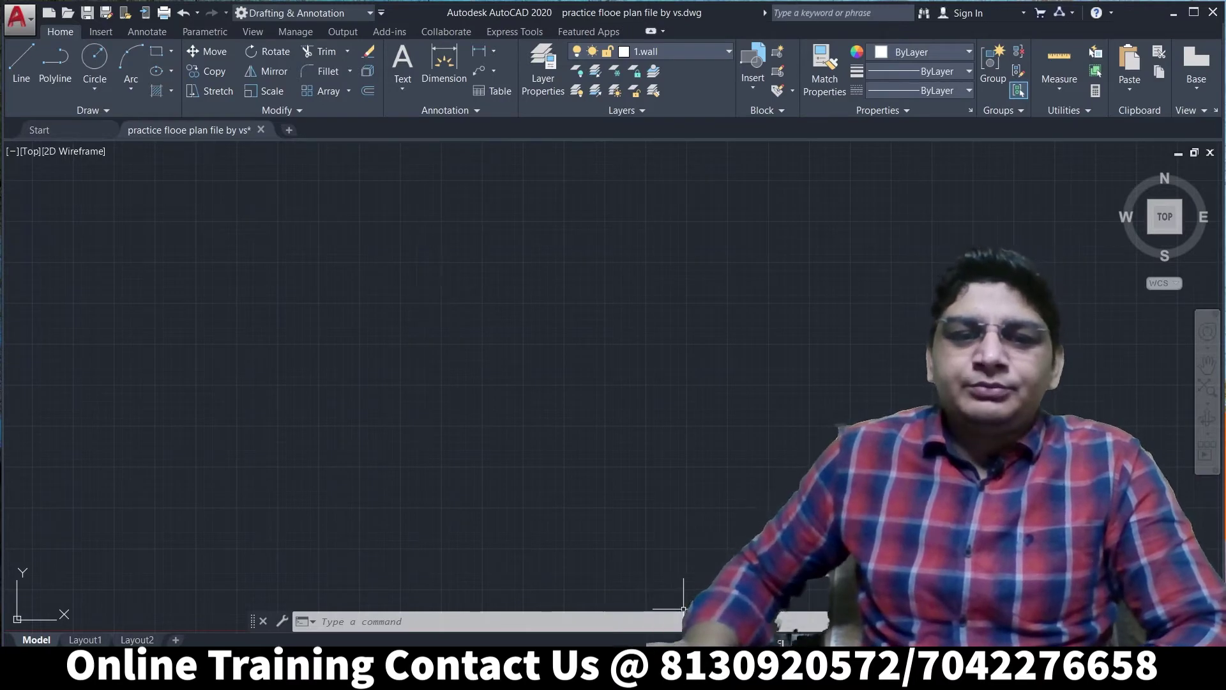
# Bring the blank Drawing1 window to the front after switching to and from the floor plan
pyautogui.click(734, 587)
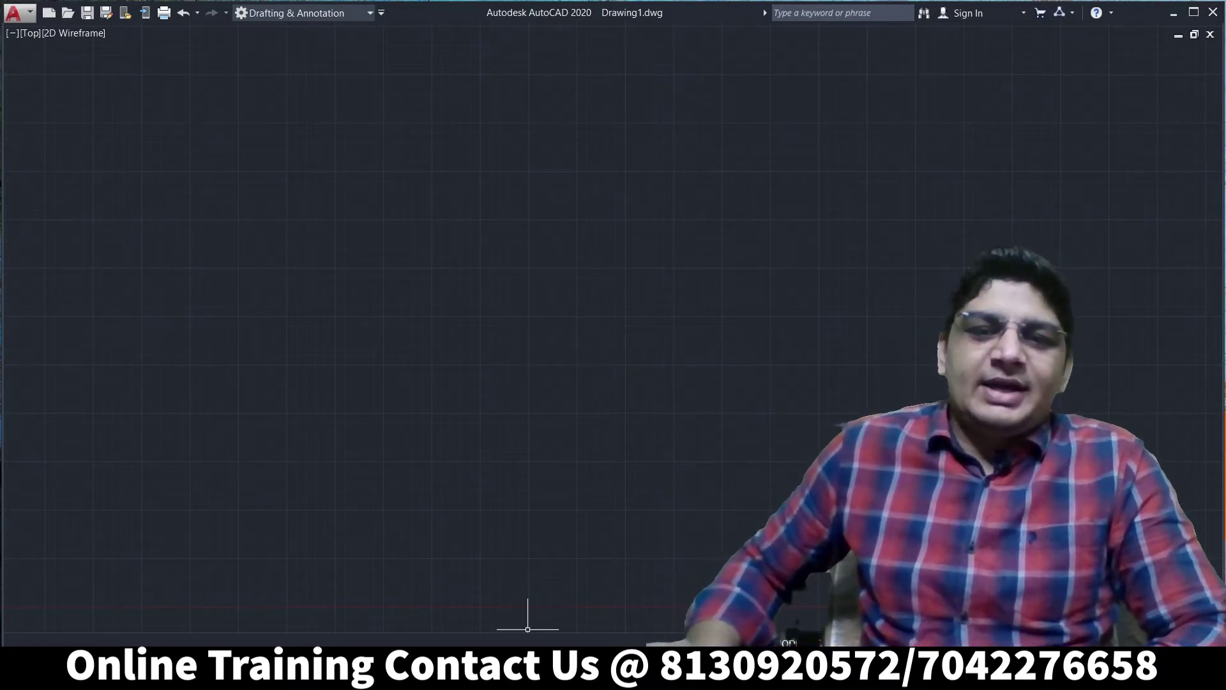
pyautogui.moveTo(527, 630)
pyautogui.click(570, 634)
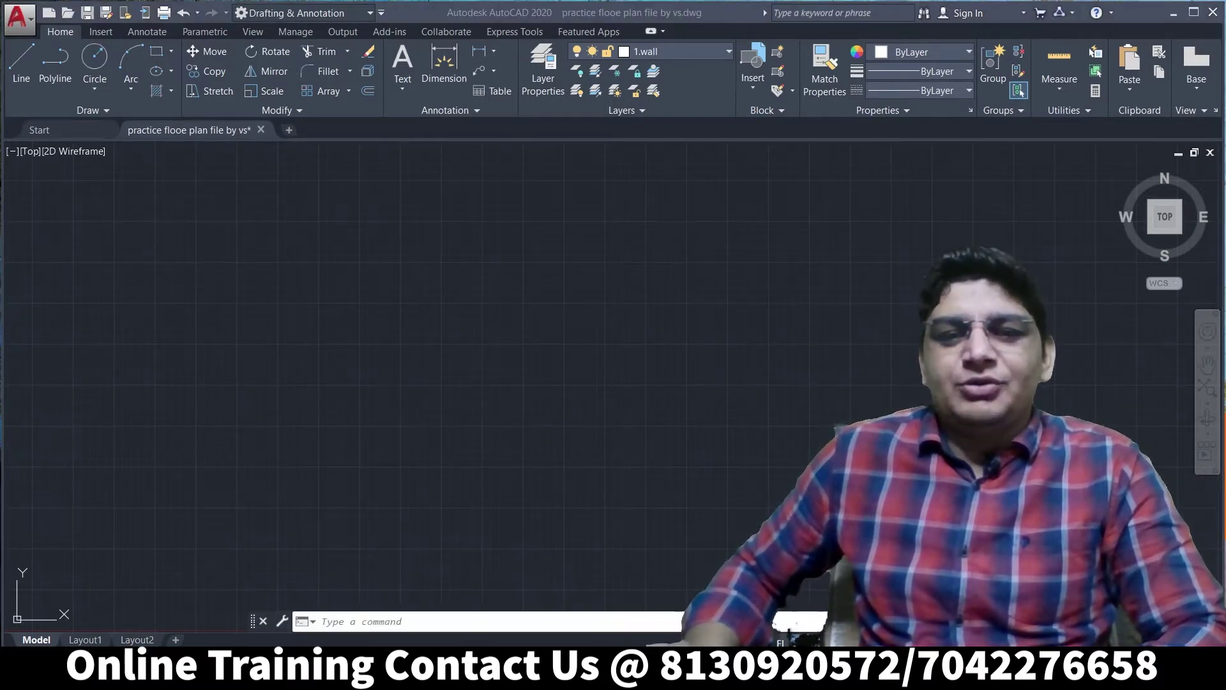
pyautogui.click(753, 587)
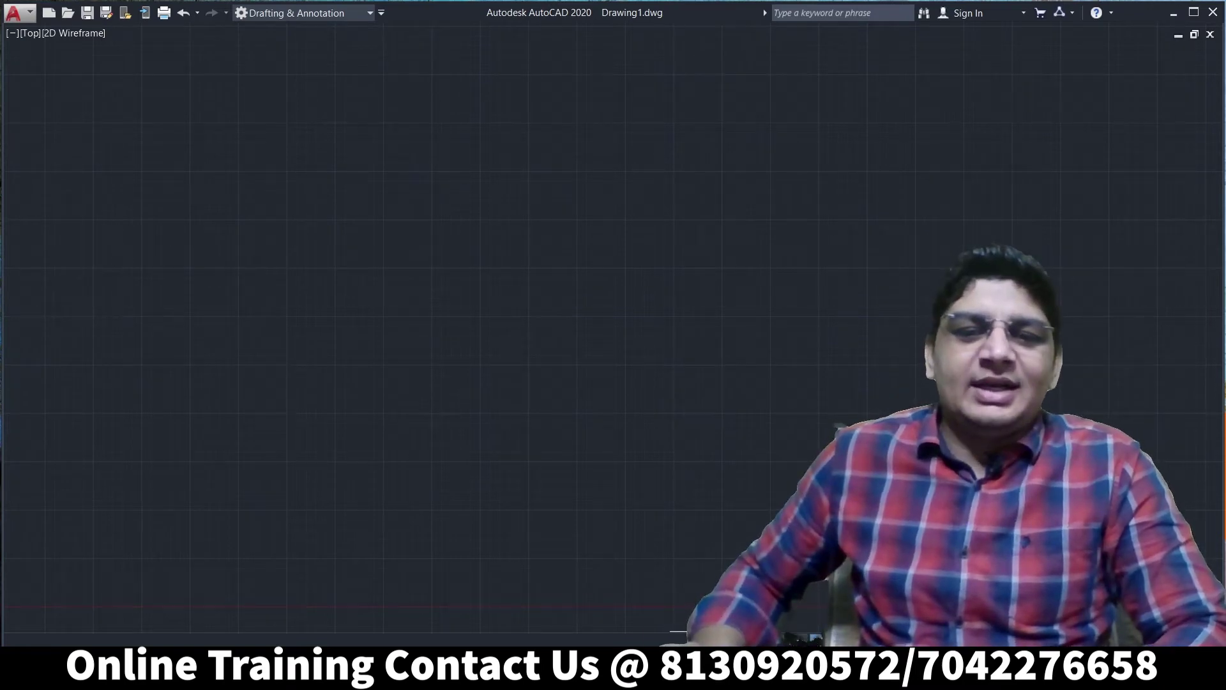
pyautogui.click(603, 629)
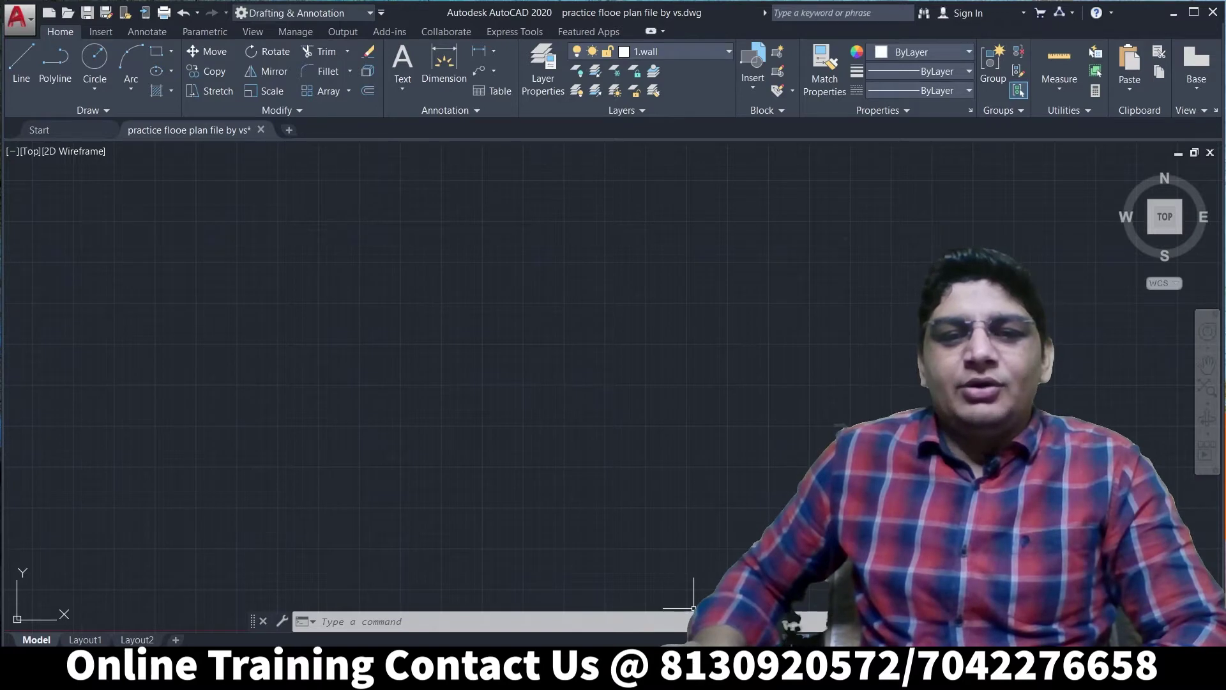
pyautogui.click(663, 677)
pyautogui.click(709, 553)
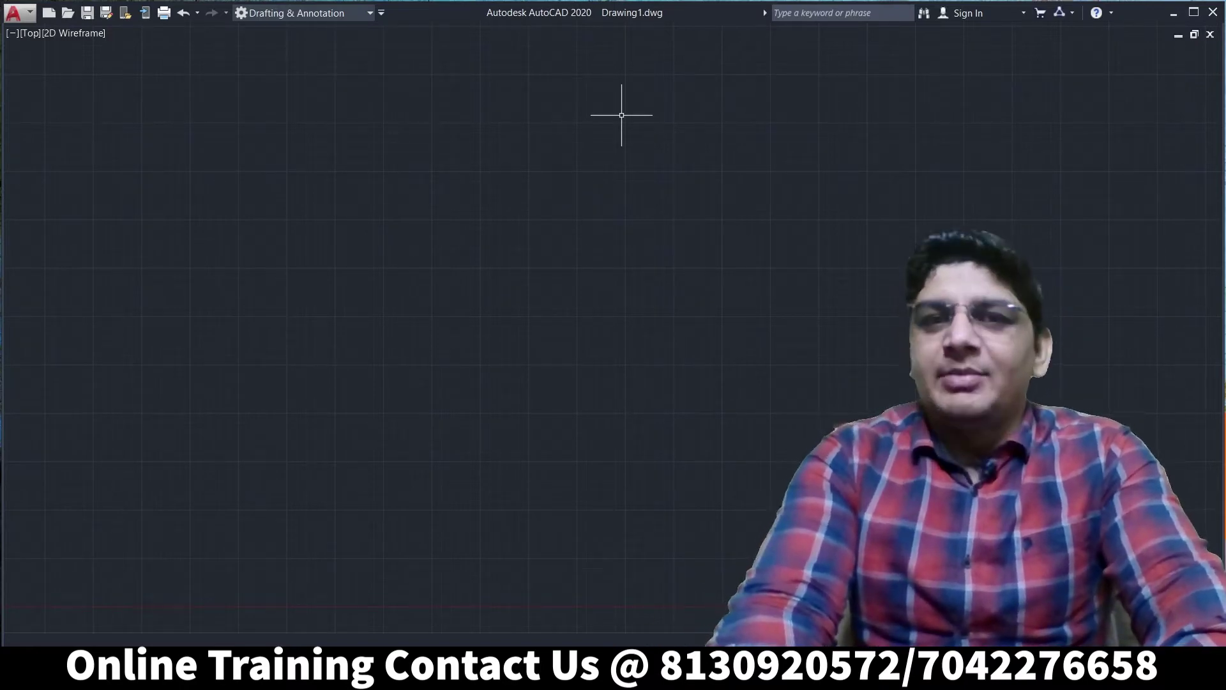
# Restore the ribbon with RIBBON, hide it with RIBBONCLOSE, then restore it again
pyautogui.write('RIBBONCLOSE')
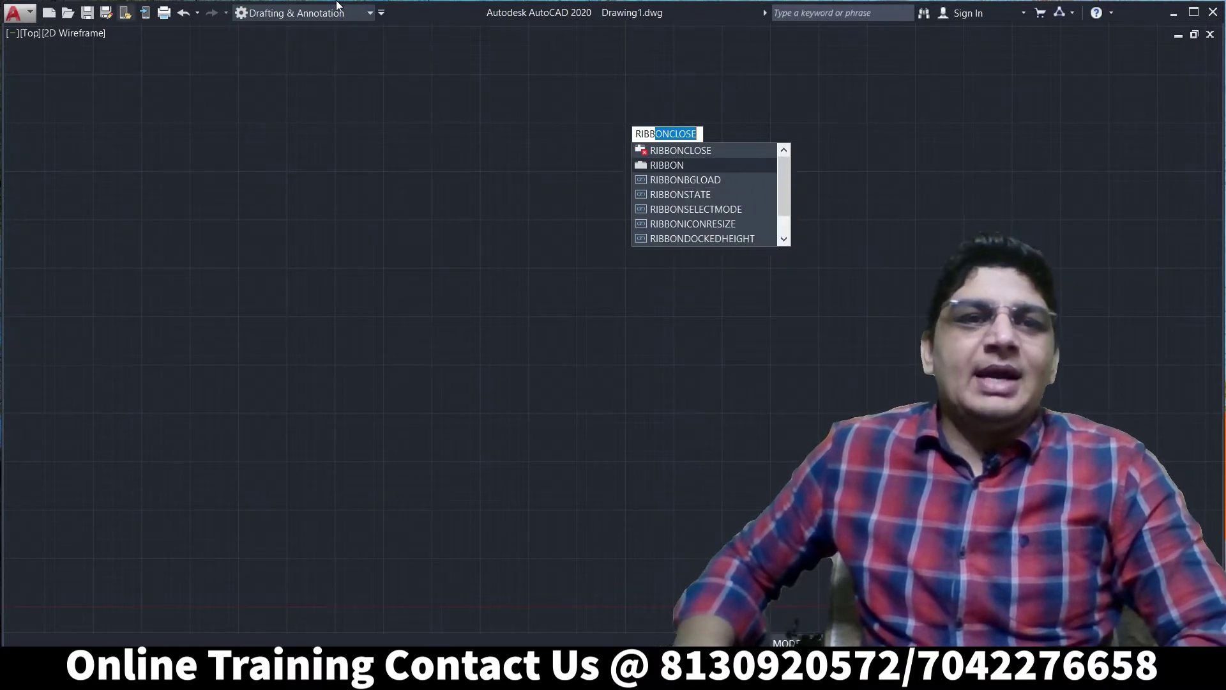
pyautogui.click(680, 165)
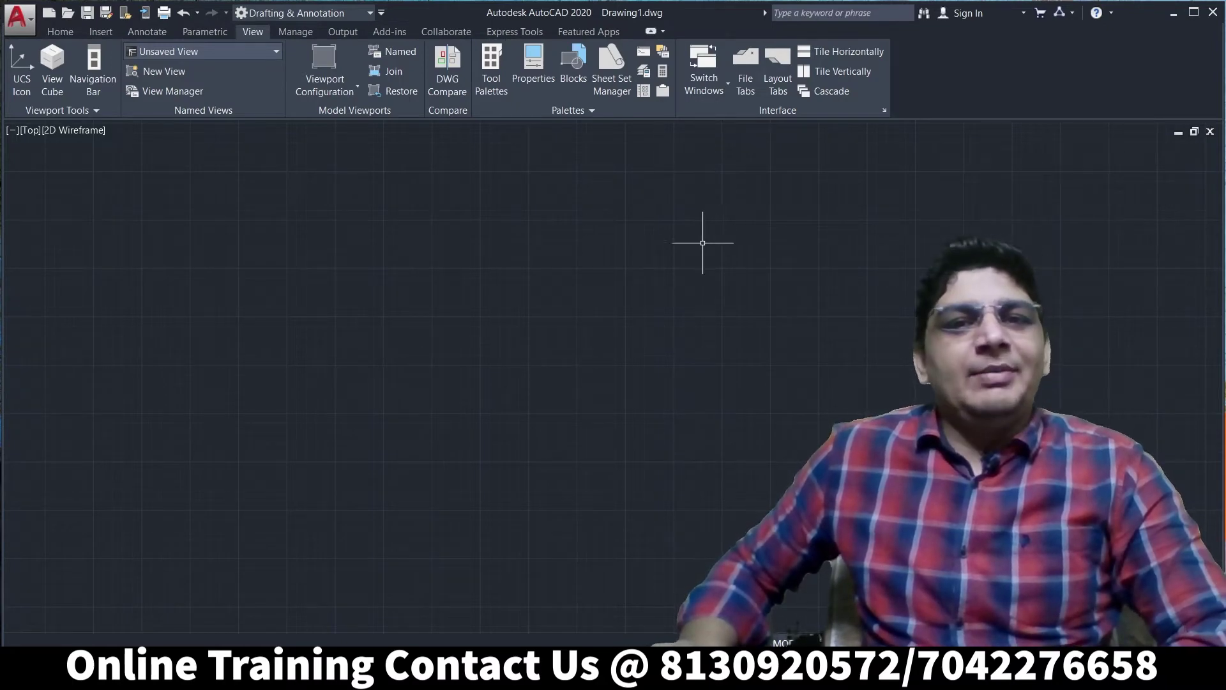
pyautogui.write('r')
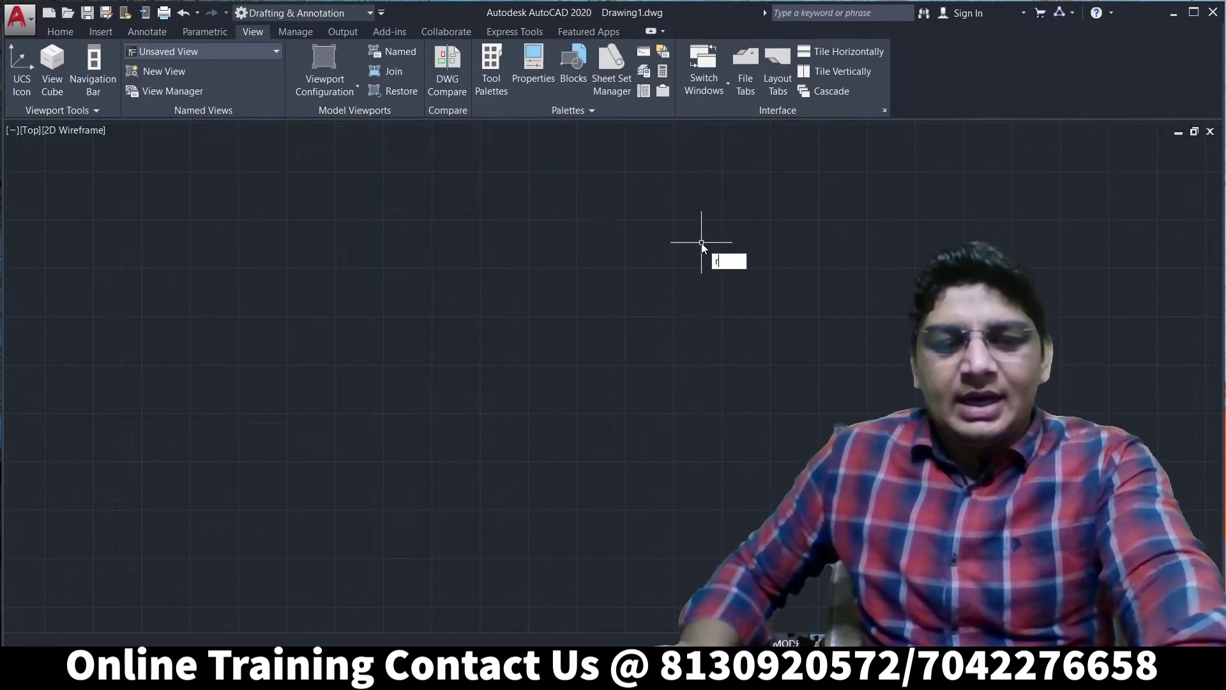
pyautogui.write('ibb')
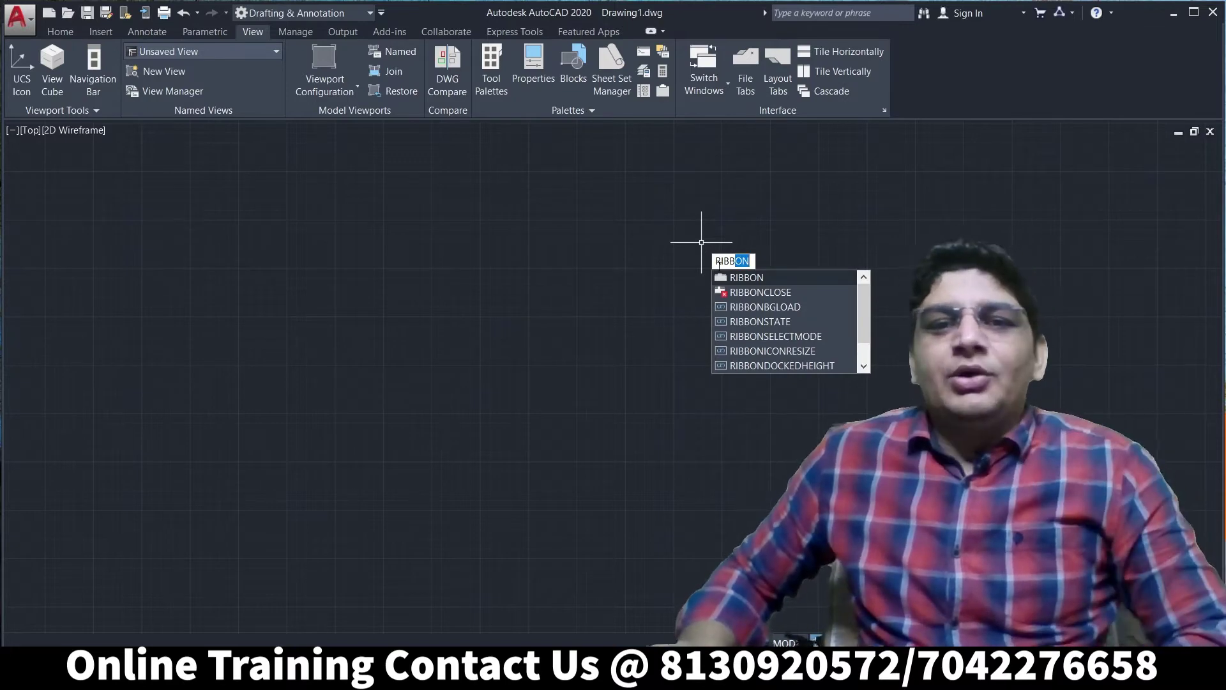
pyautogui.click(783, 292)
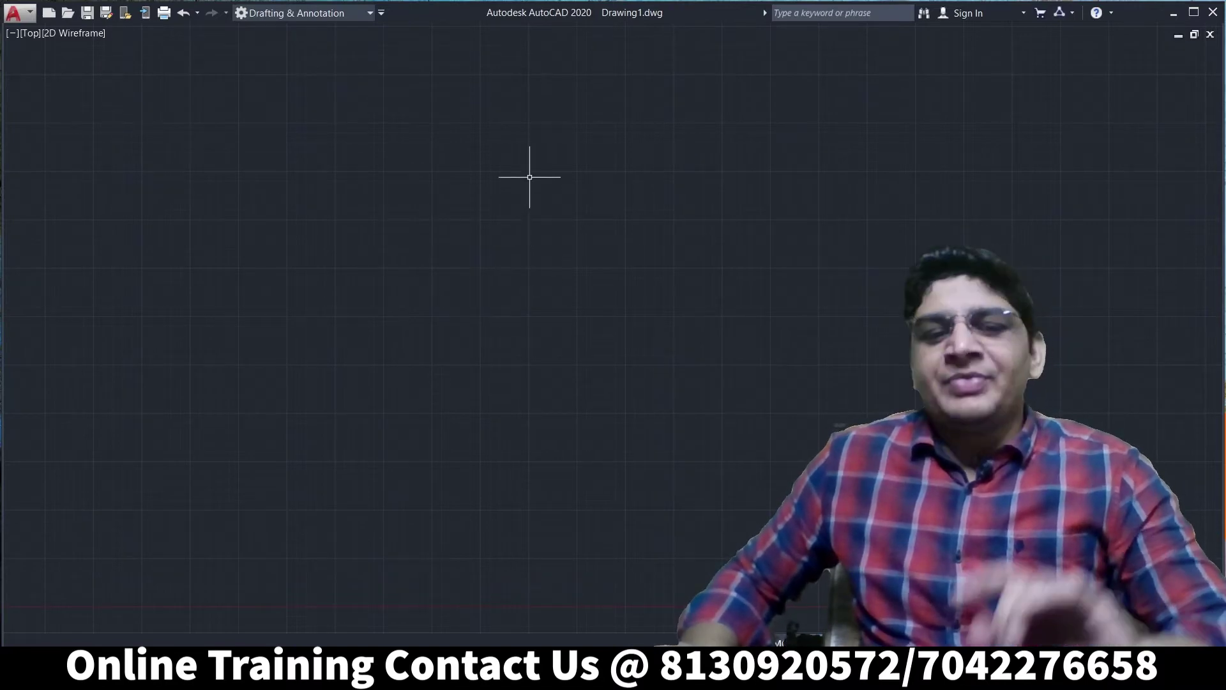
pyautogui.write('rib')
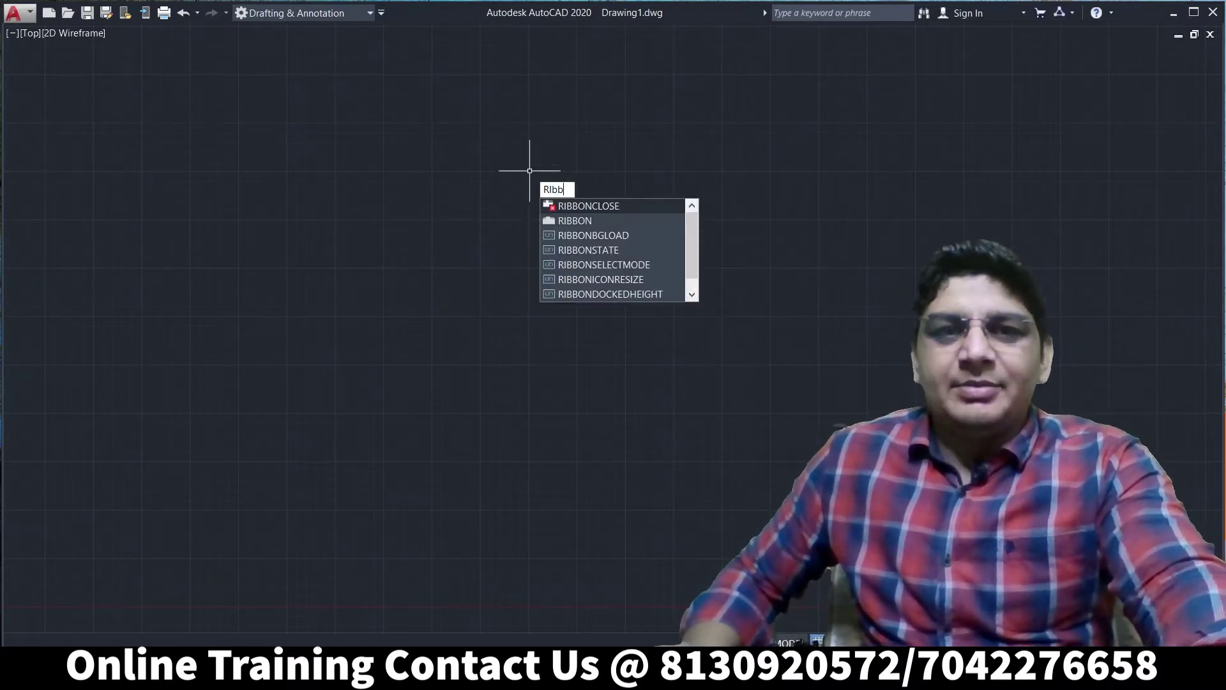
pyautogui.write('b')
pyautogui.click(571, 221)
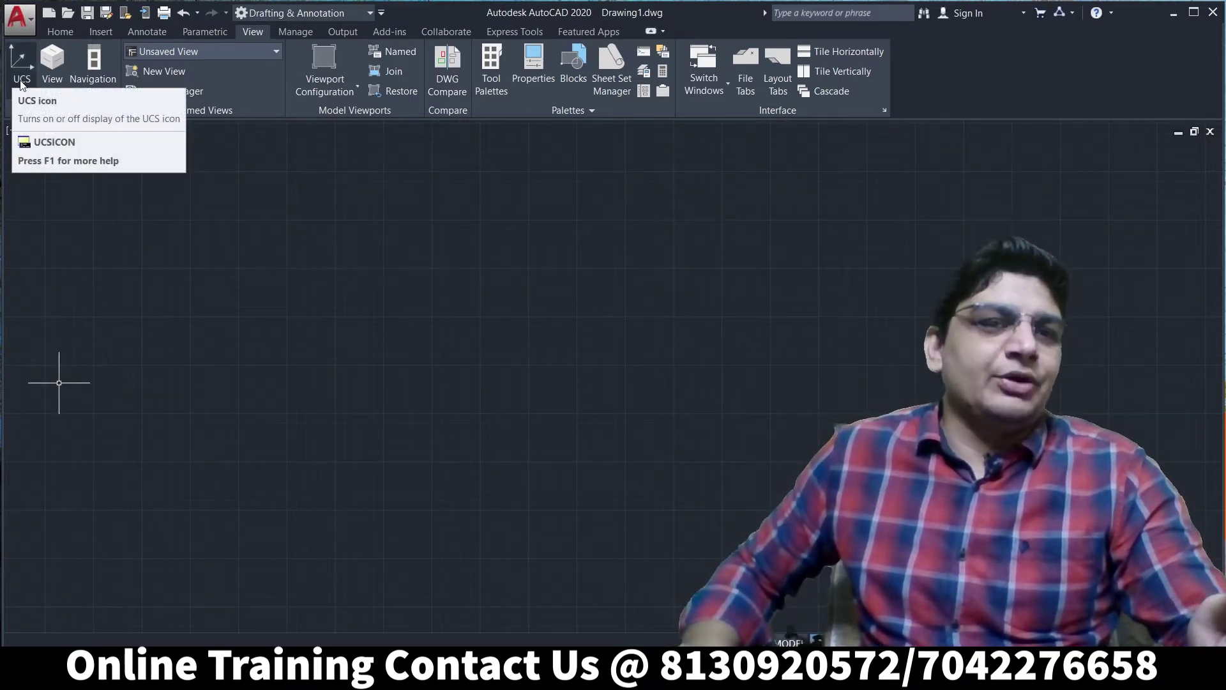
# Turn on the UCS icon, ViewCube, navigation bar and file tabs from the View tab
pyautogui.click(22, 75)
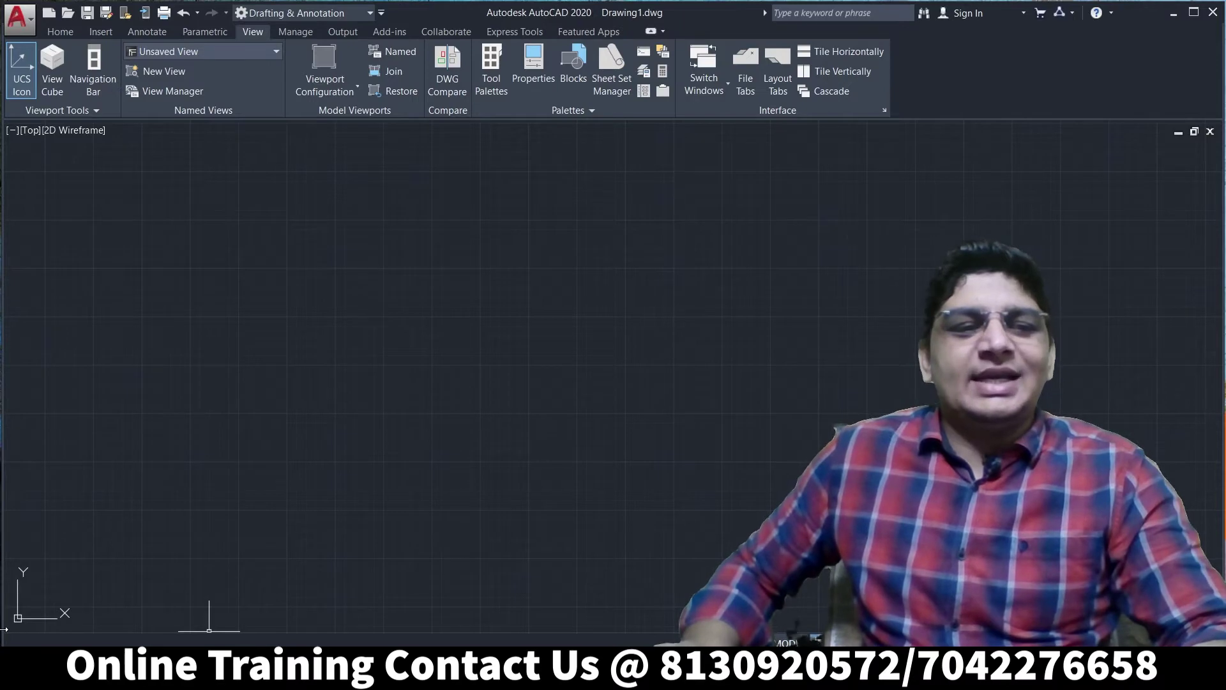
pyautogui.click(16, 77)
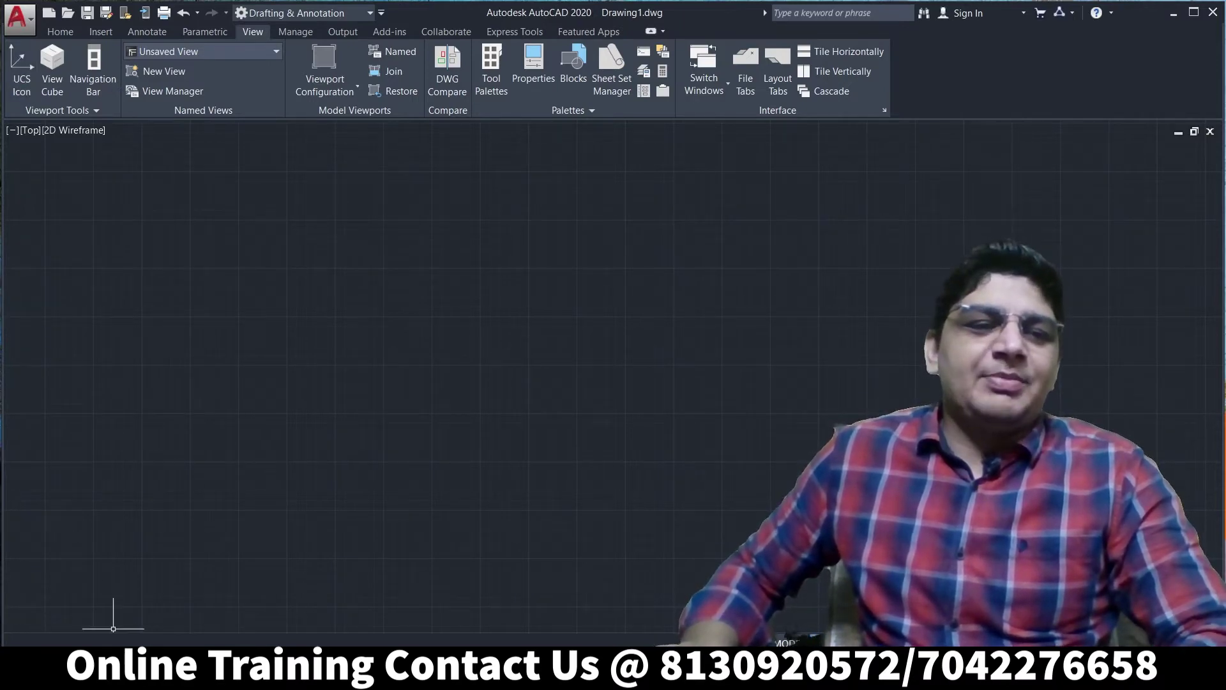
pyautogui.click(28, 78)
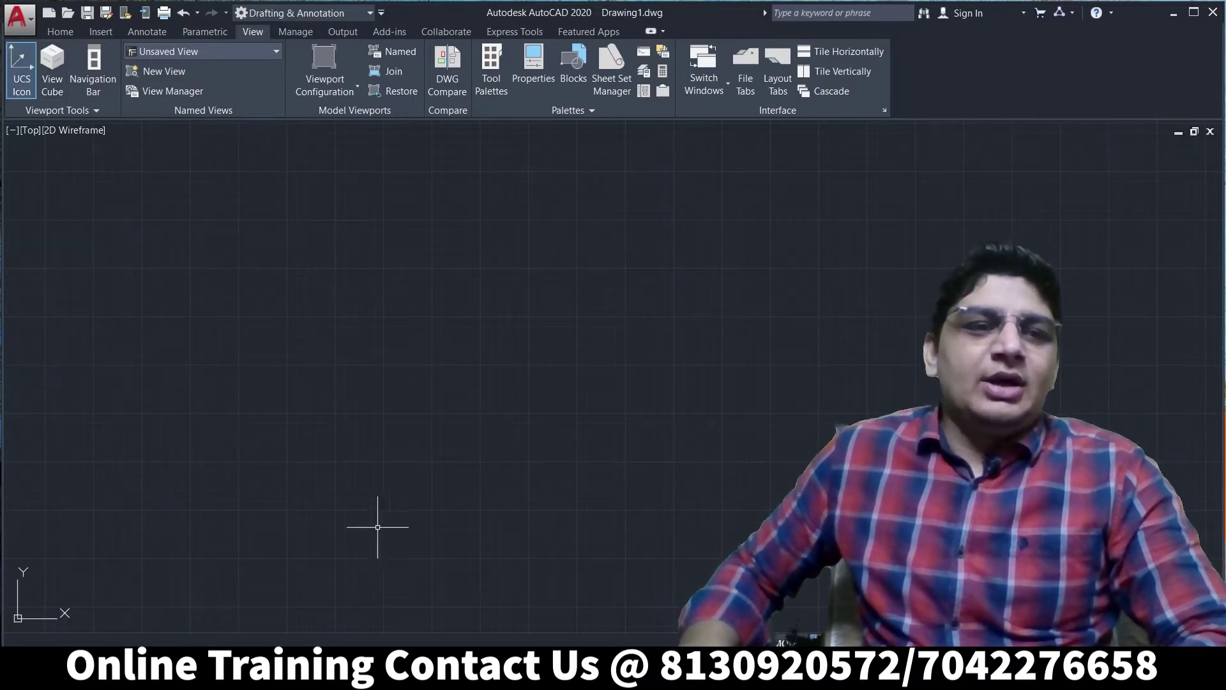
pyautogui.click(50, 77)
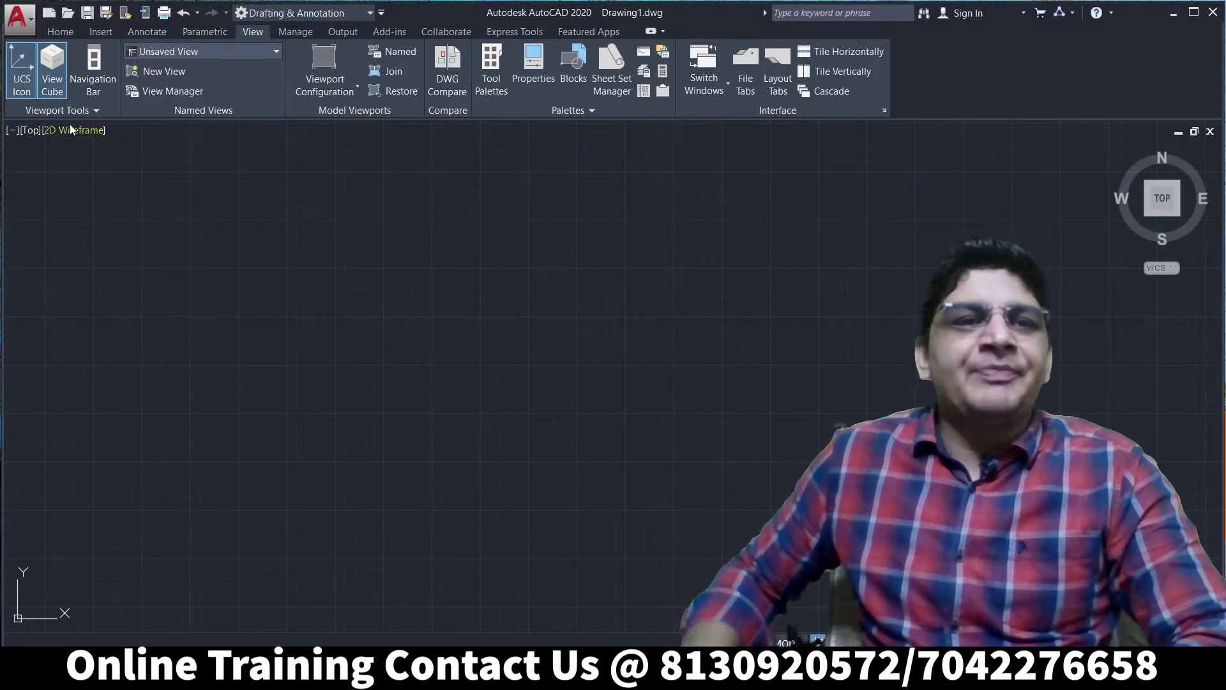
pyautogui.click(95, 83)
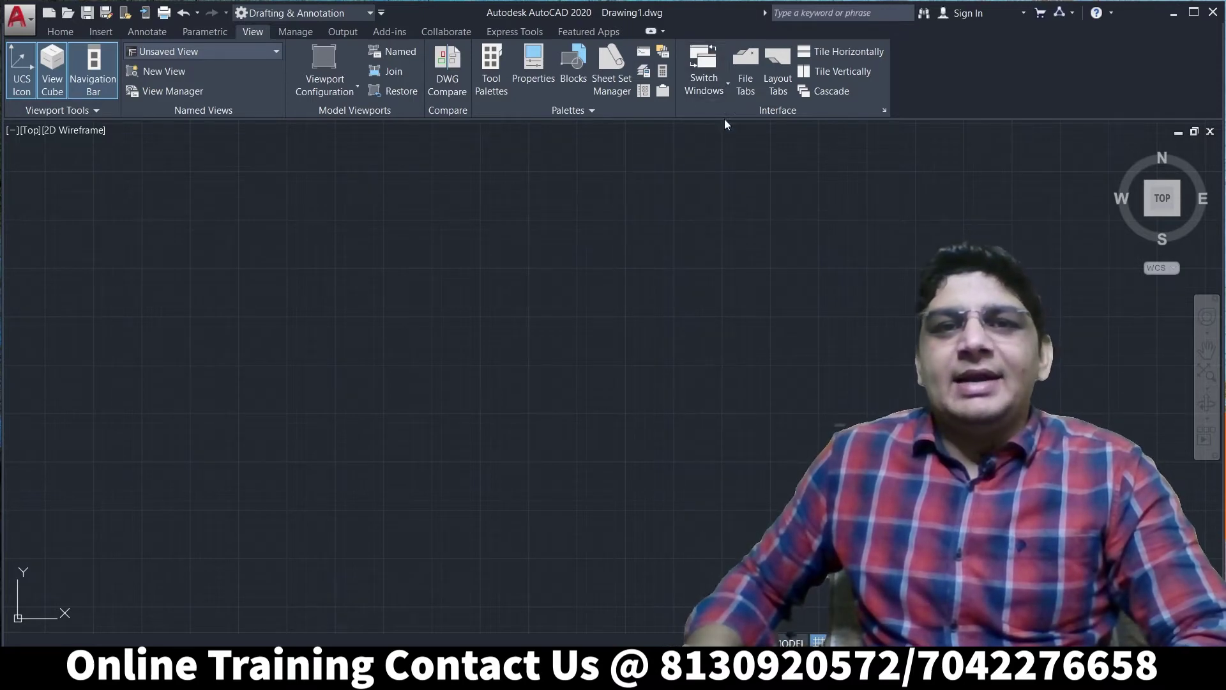
pyautogui.click(744, 89)
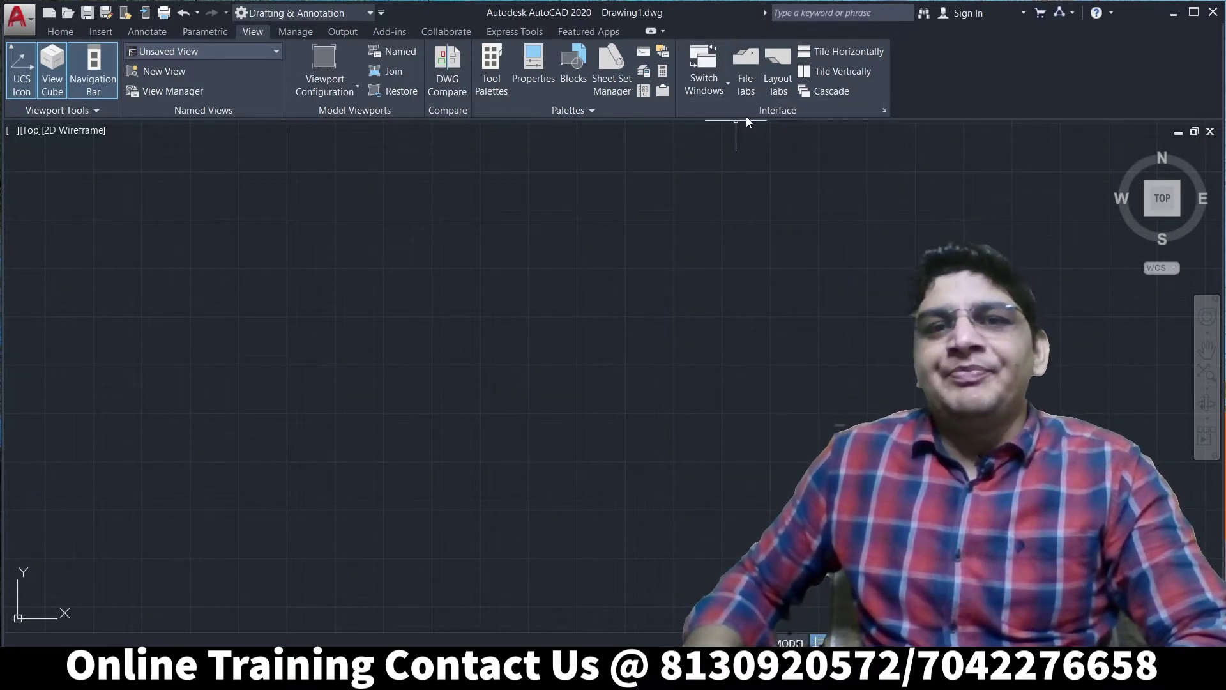
# Show the Model and layout tabs, and restore the command line with Ctrl+9
pyautogui.click(784, 88)
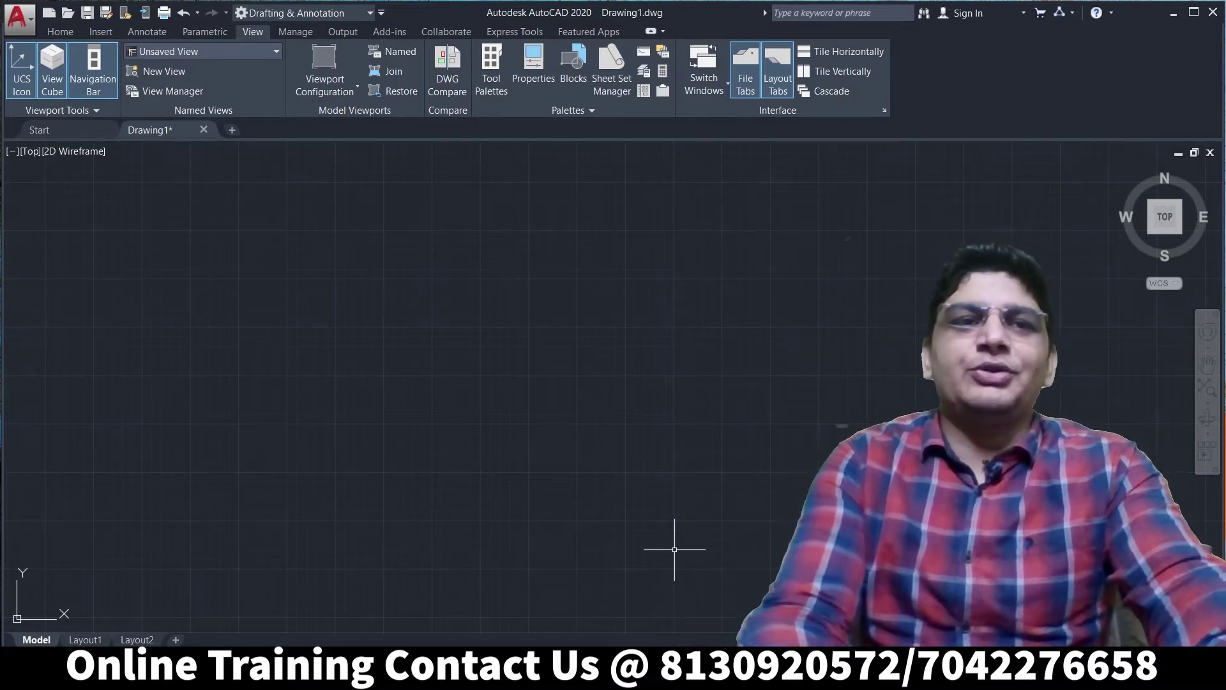
pyautogui.hotkey('ctrl', '9')
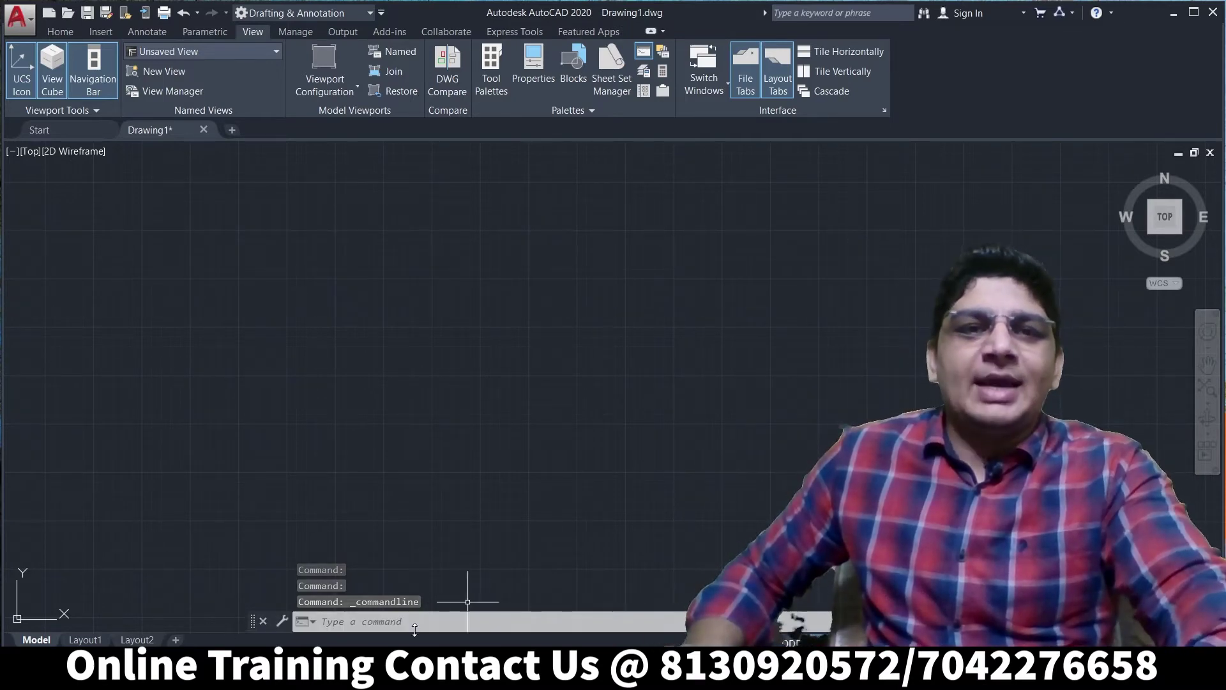
# Close the command line window, confirming, then bring it back with Ctrl+9
pyautogui.click(263, 623)
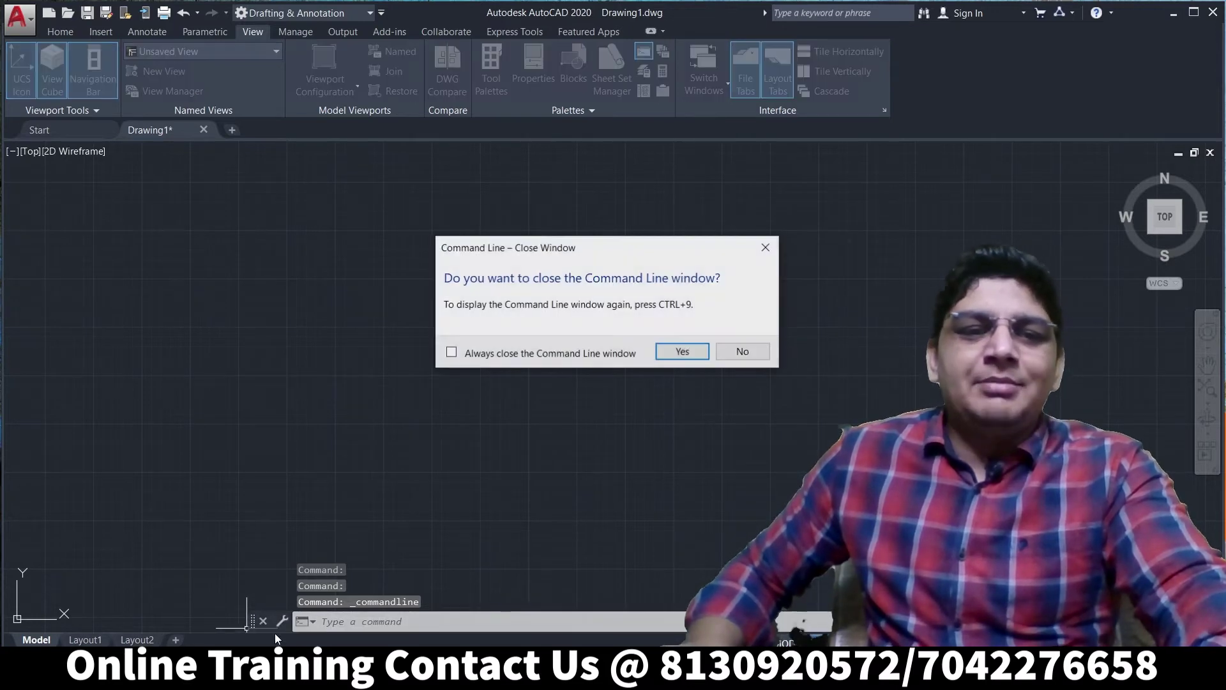
pyautogui.click(696, 353)
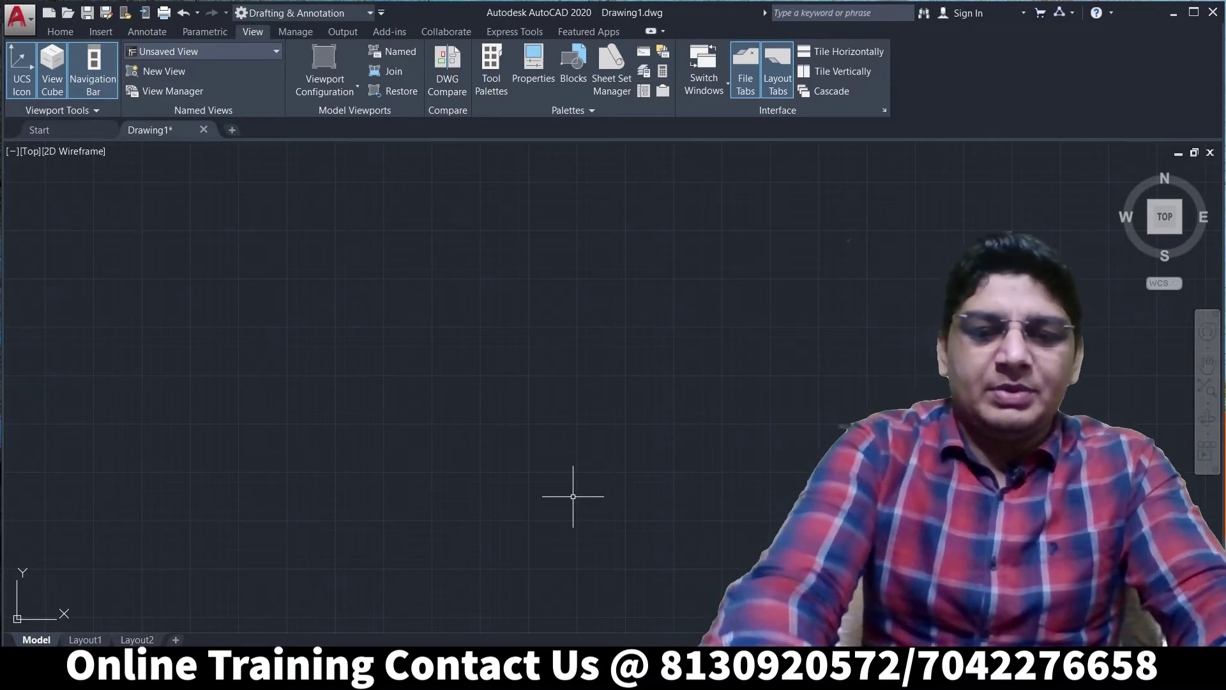
pyautogui.hotkey('ctrl', '9')
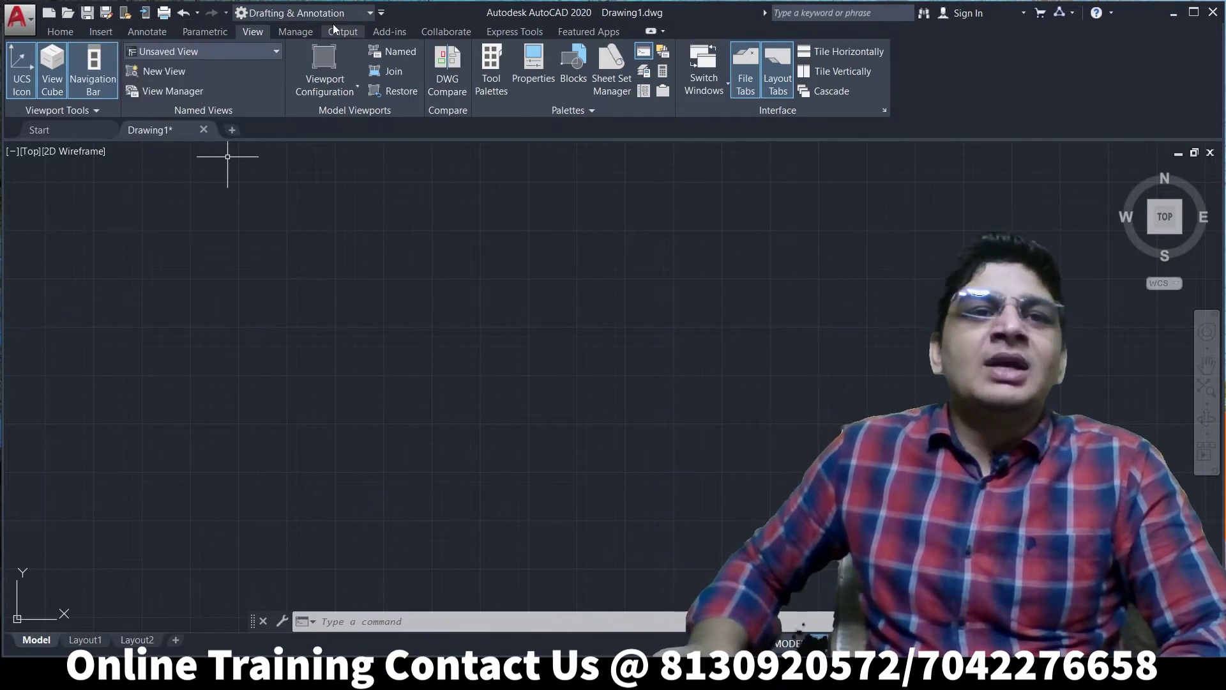
# Remove the Workspace switcher from the Quick Access Toolbar
pyautogui.click(369, 13)
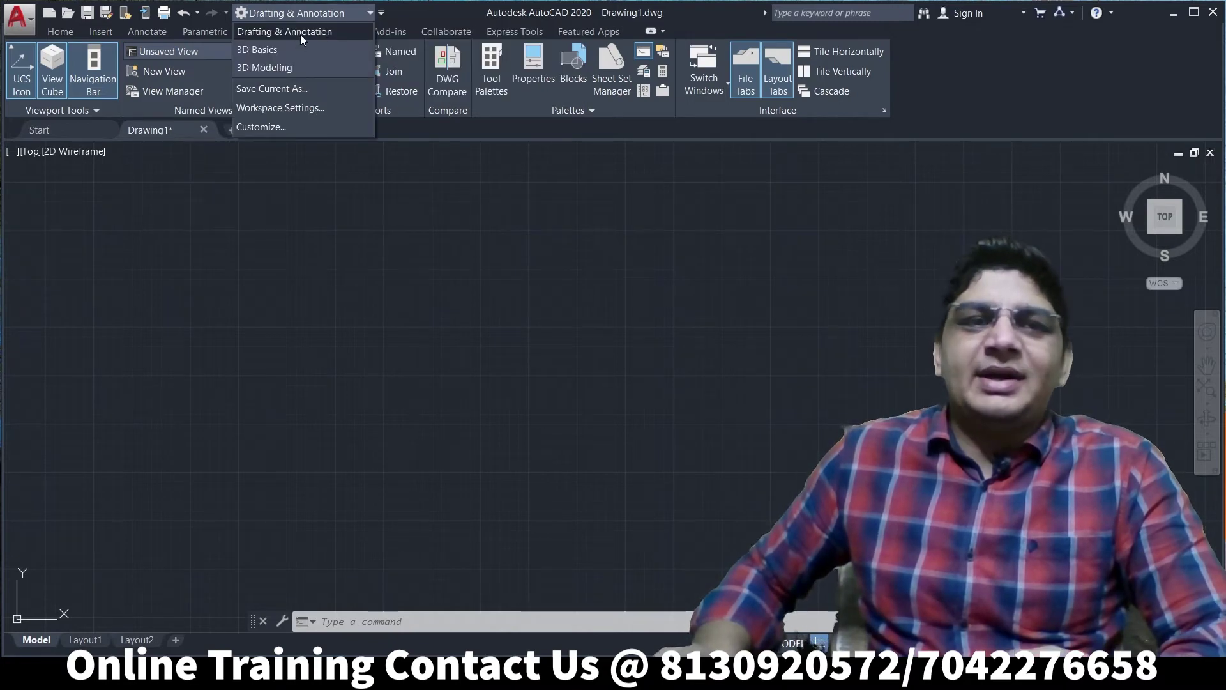
pyautogui.click(371, 14)
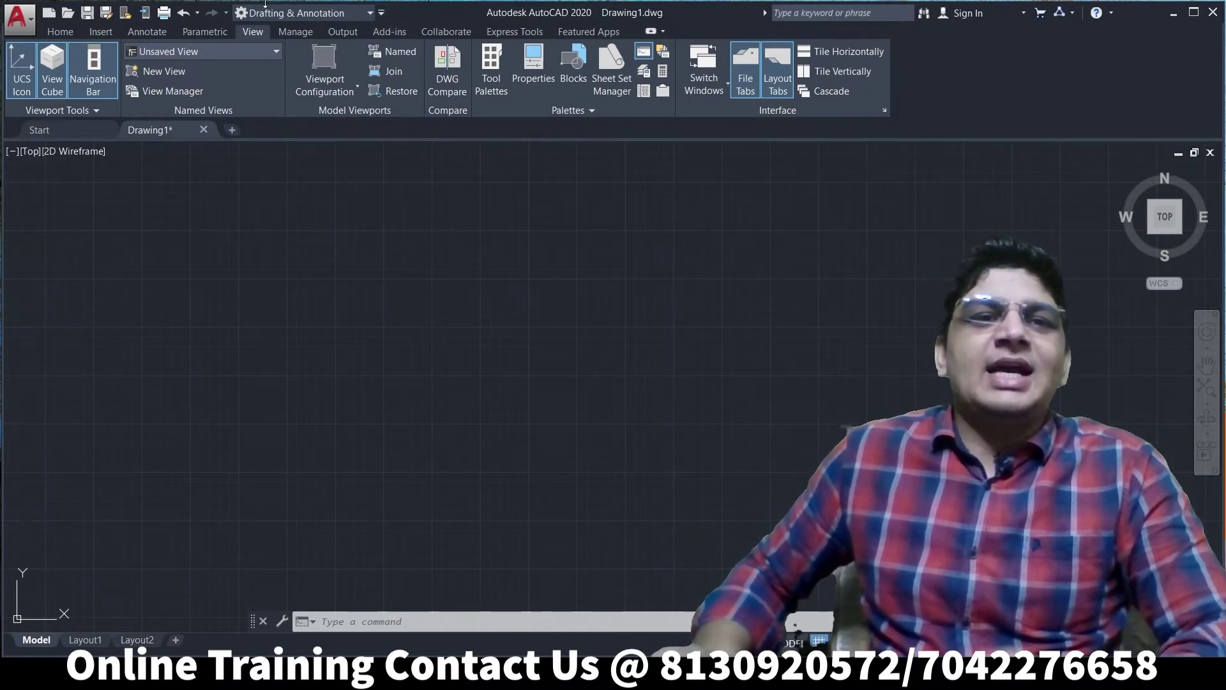
pyautogui.click(382, 13)
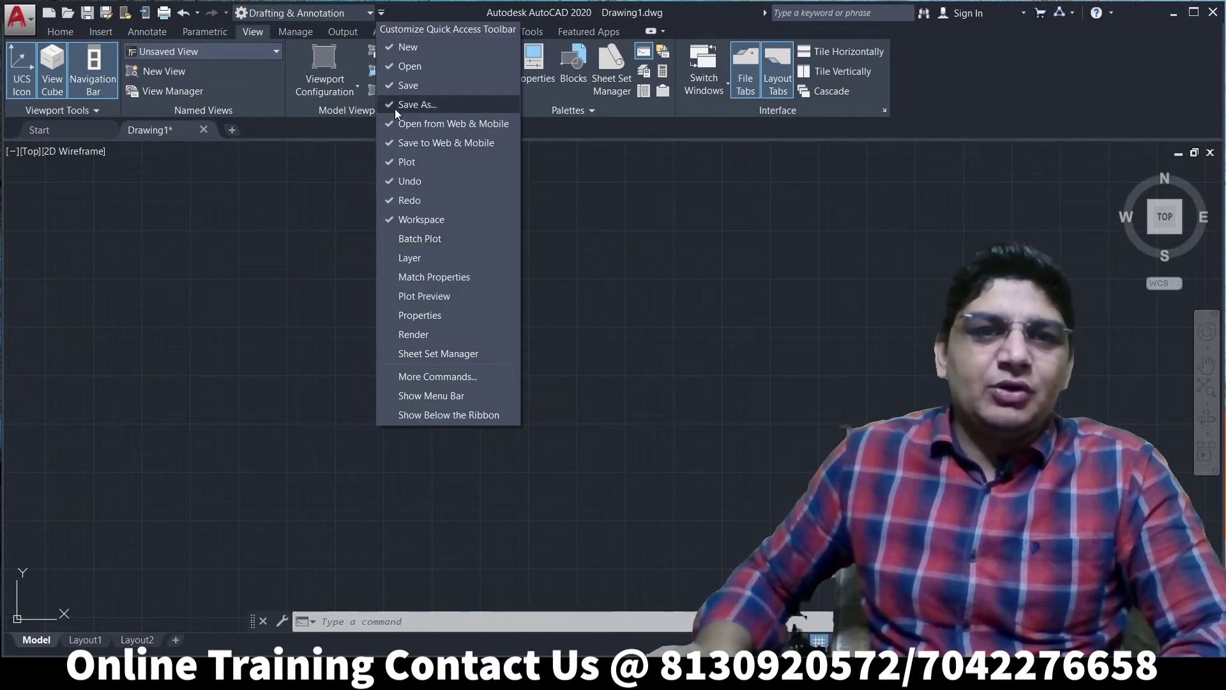
pyautogui.click(391, 220)
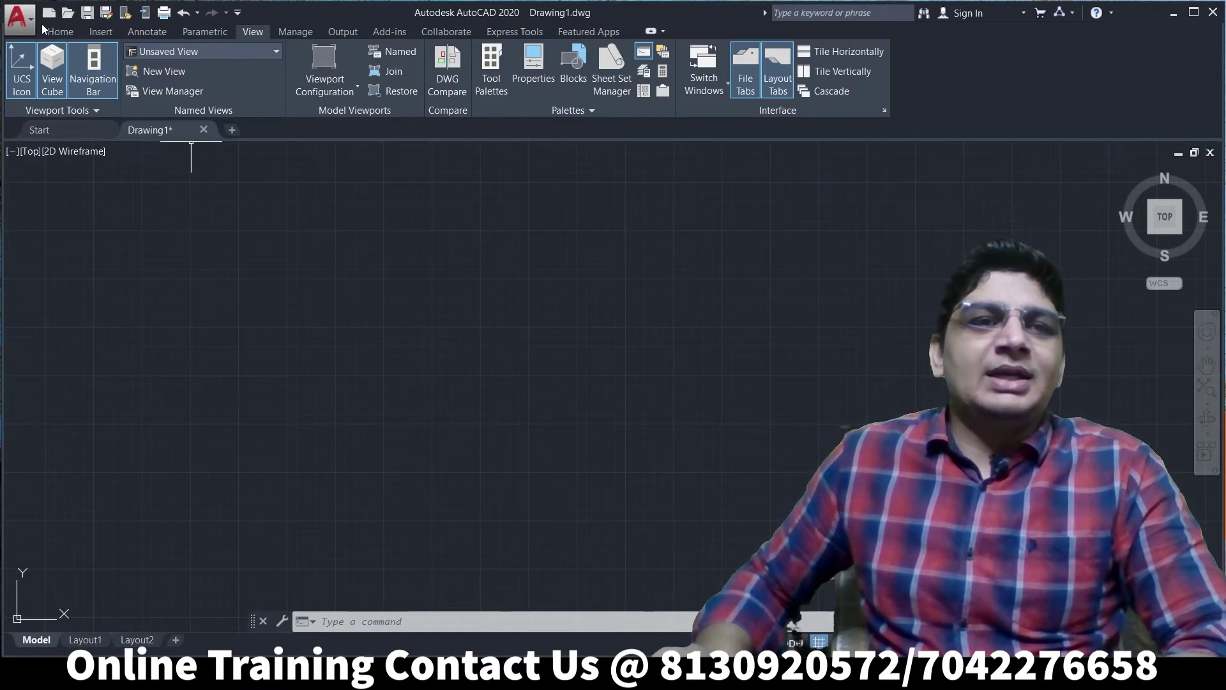
pyautogui.click(237, 14)
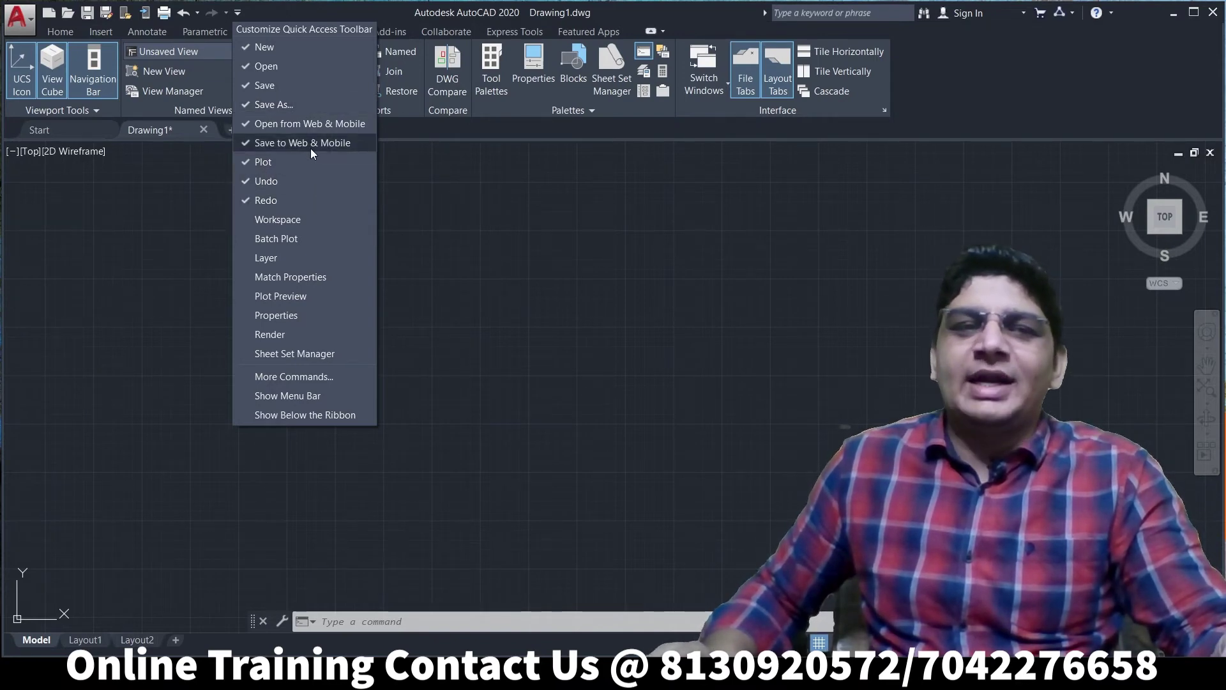
# Re-add the Workspace switcher to the Quick Access Toolbar, keeping Drafting & Annotation
pyautogui.click(253, 225)
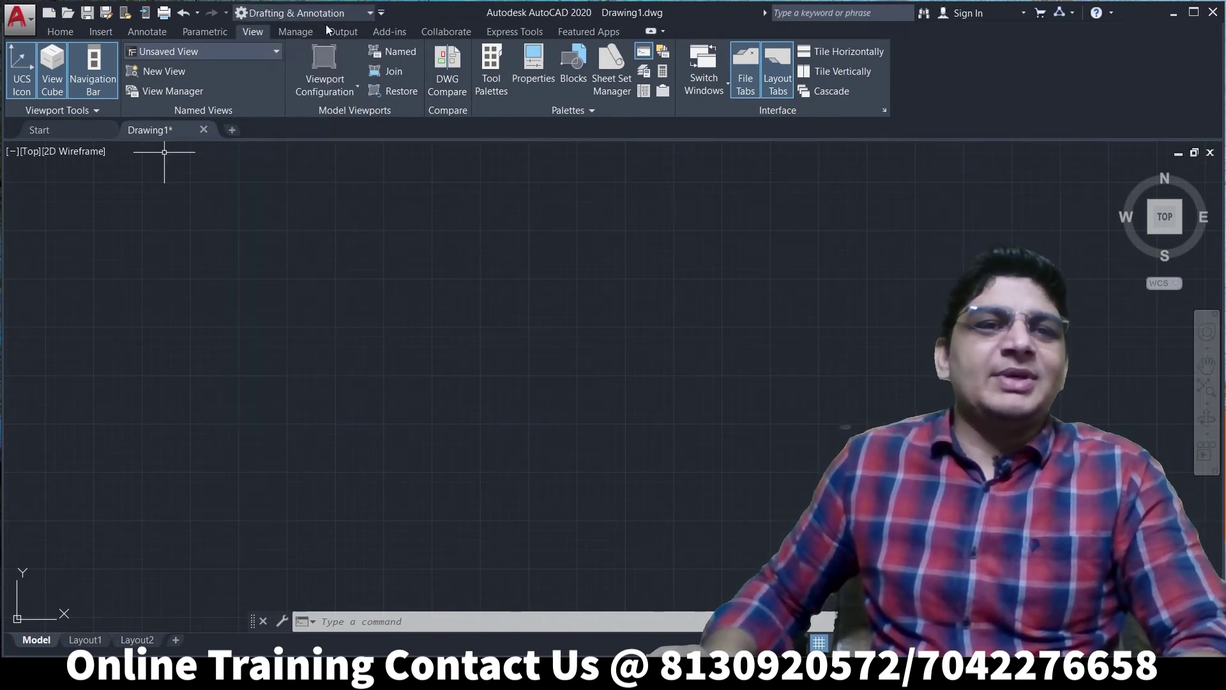
pyautogui.click(368, 14)
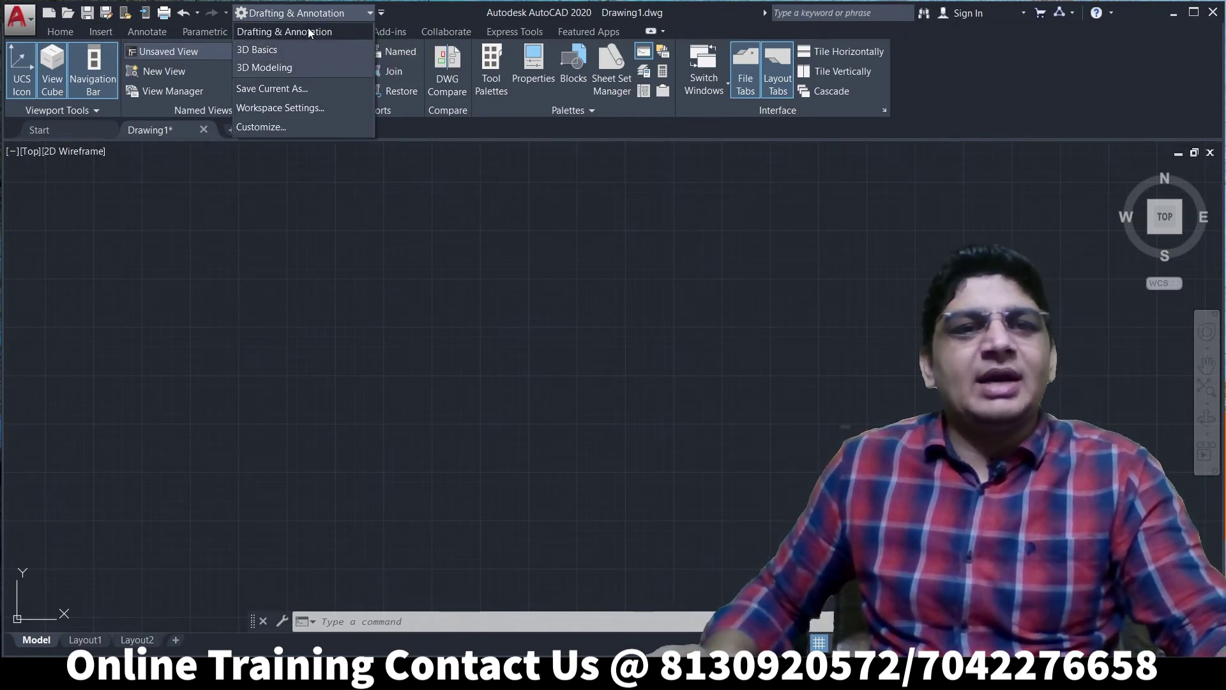
pyautogui.click(369, 15)
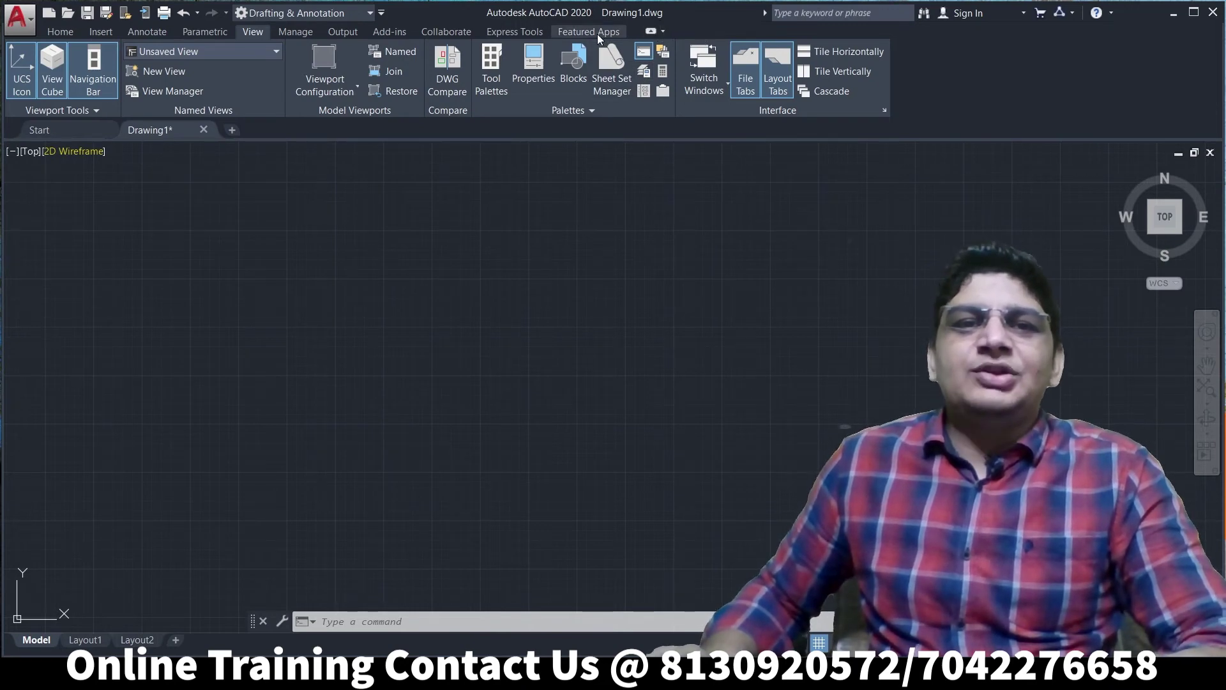
pyautogui.click(665, 32)
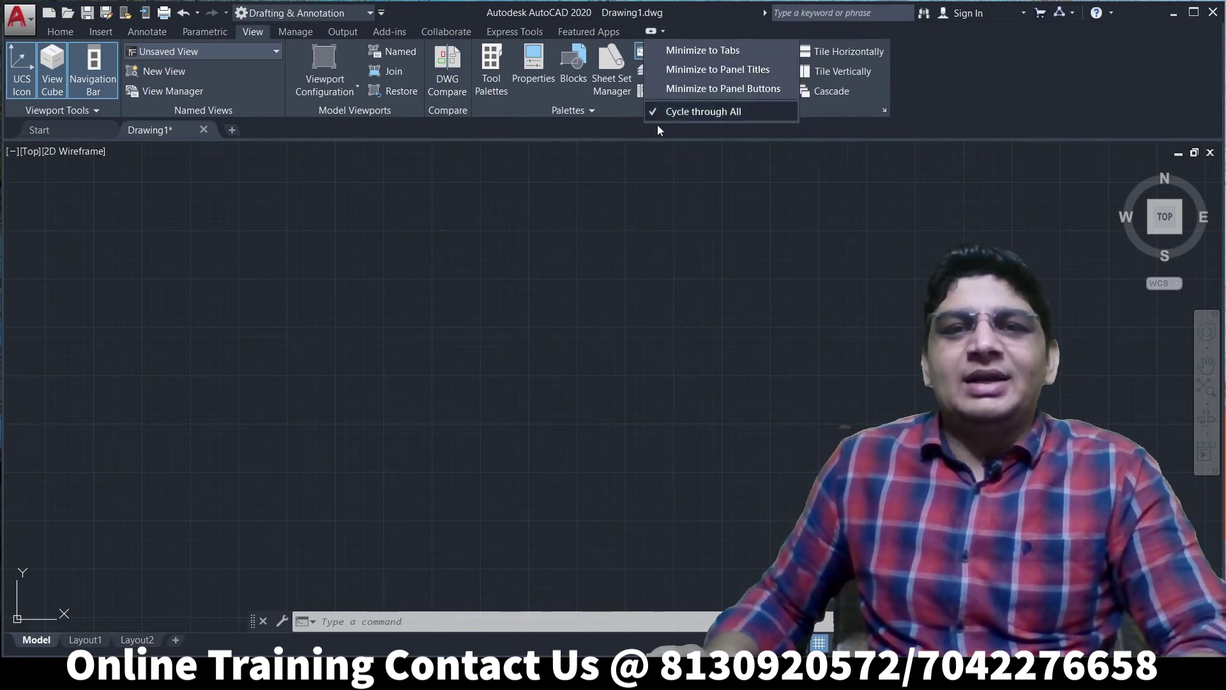
# Minimize the ribbon to tabs, then to panel titles
pyautogui.click(685, 53)
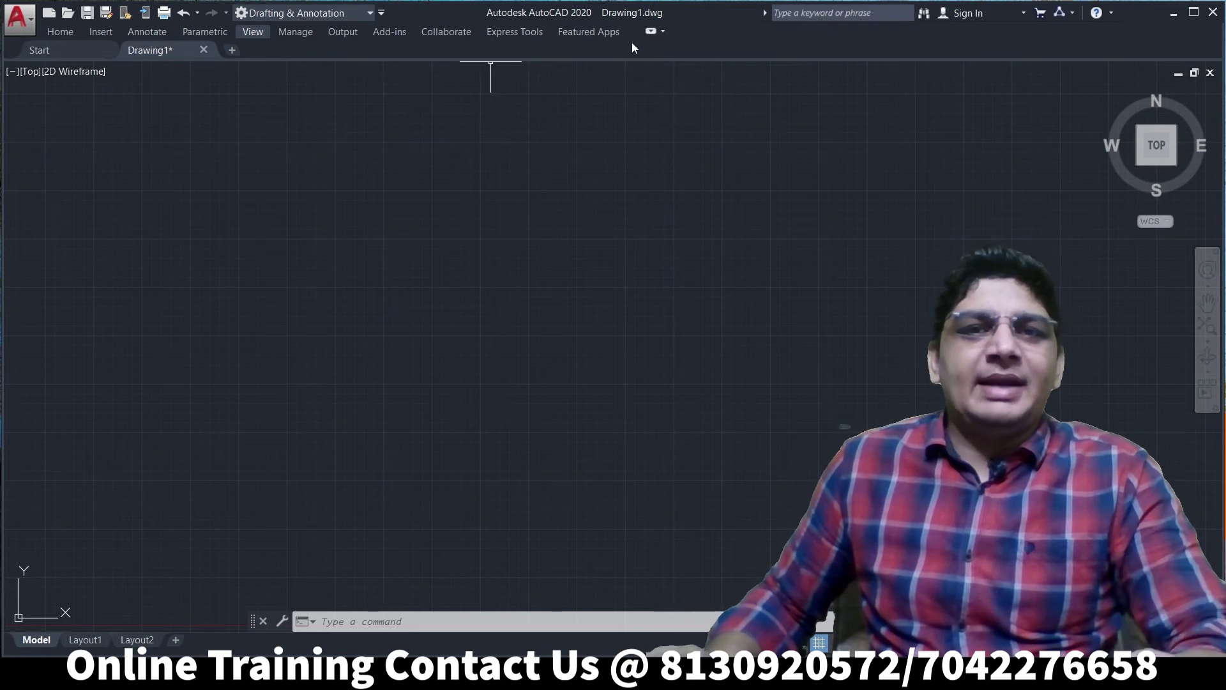
pyautogui.click(662, 32)
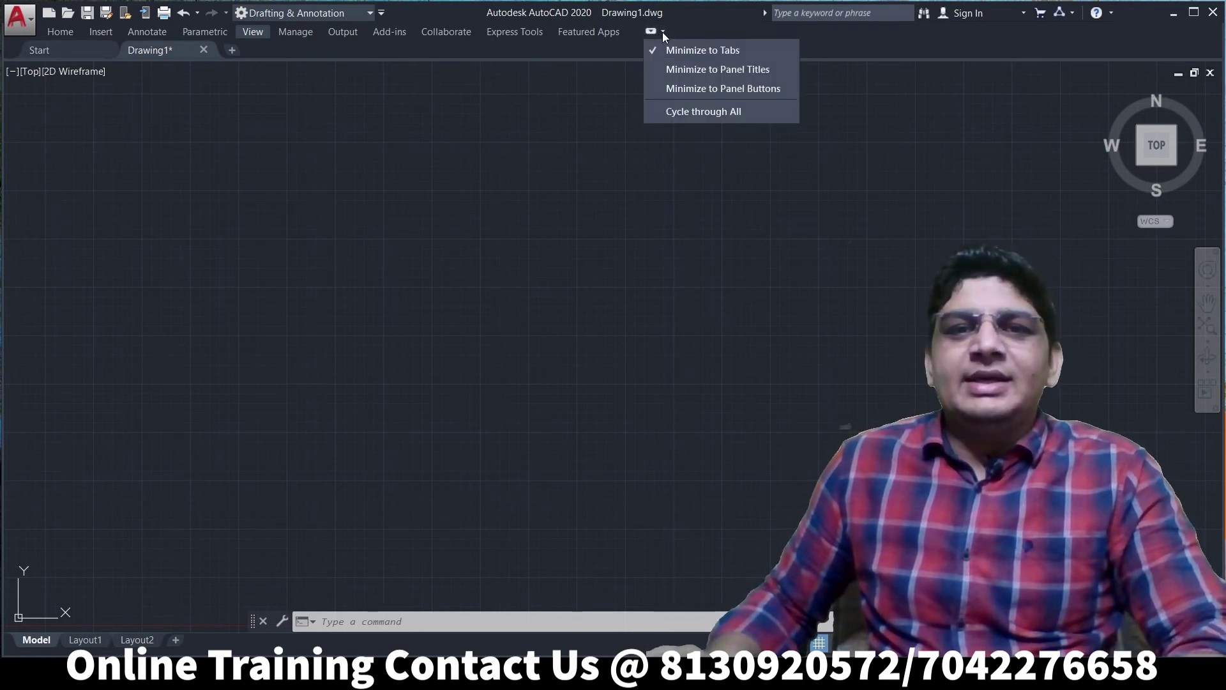
pyautogui.click(661, 70)
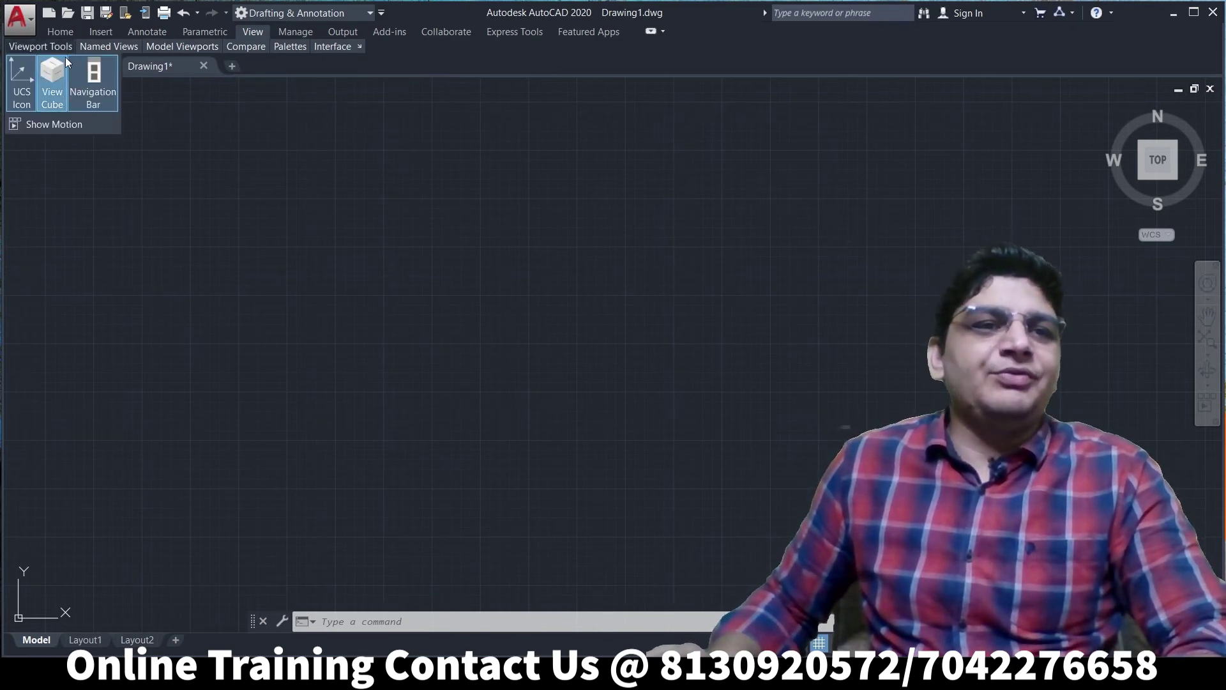
pyautogui.moveTo(182, 46)
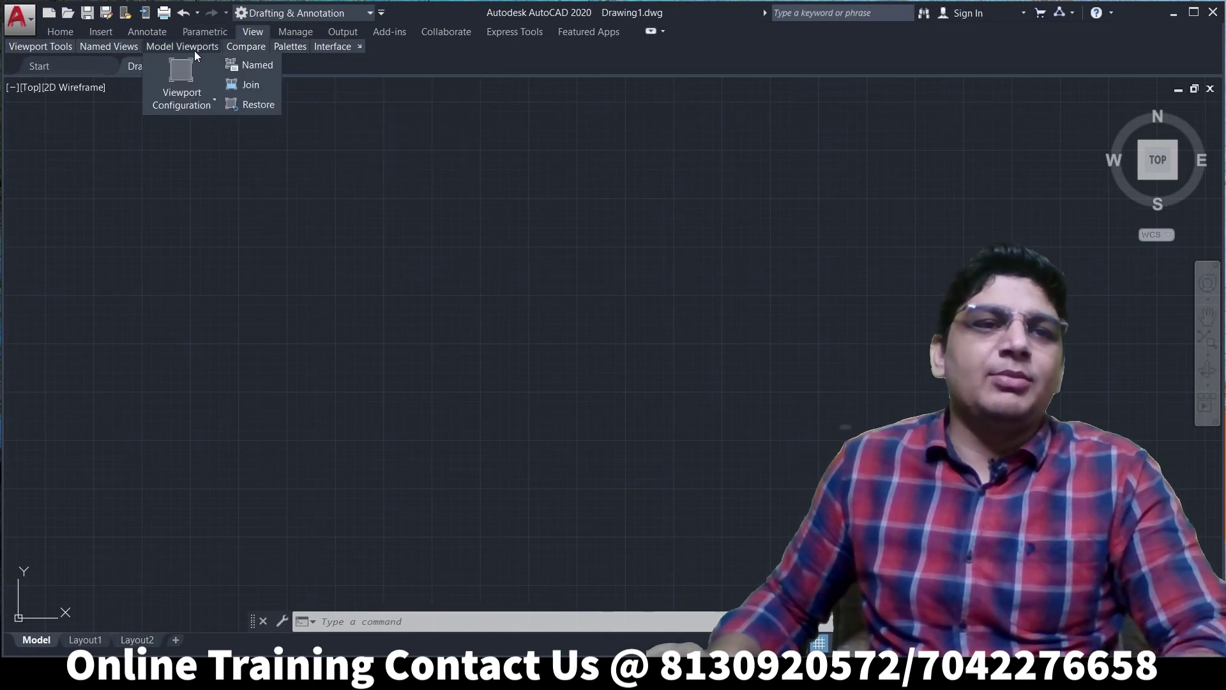
# Switch to the Home tab and minimize the ribbon to panel buttons
pyautogui.click(61, 29)
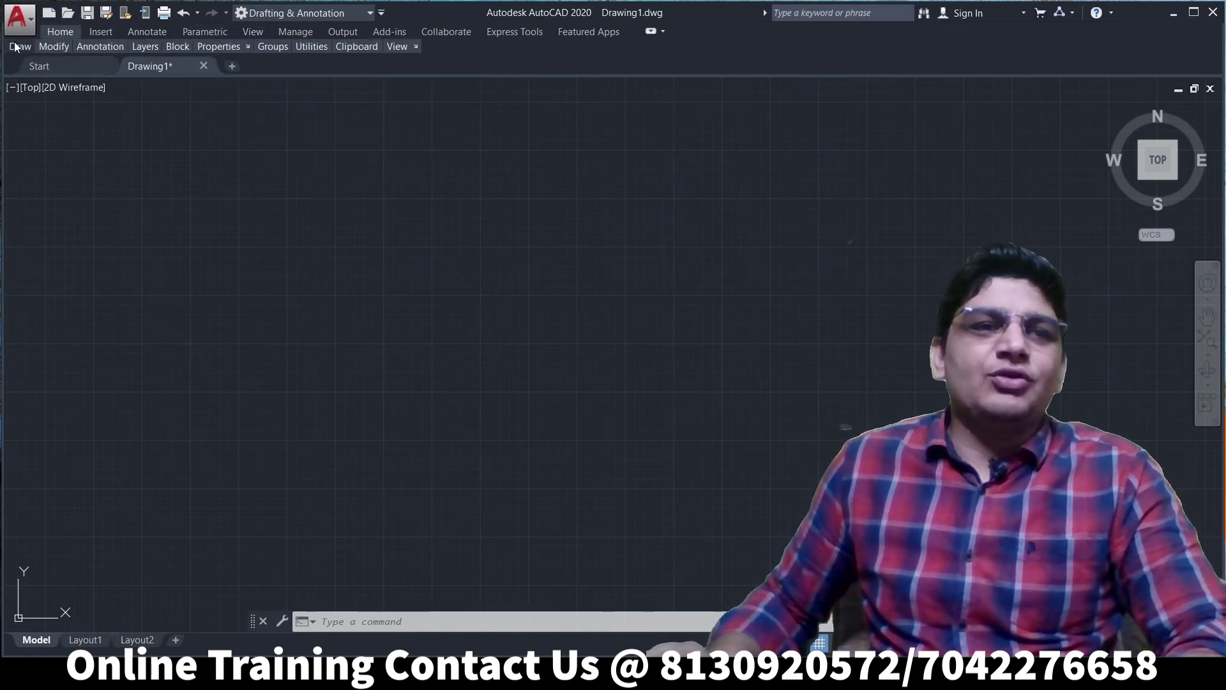
pyautogui.click(663, 32)
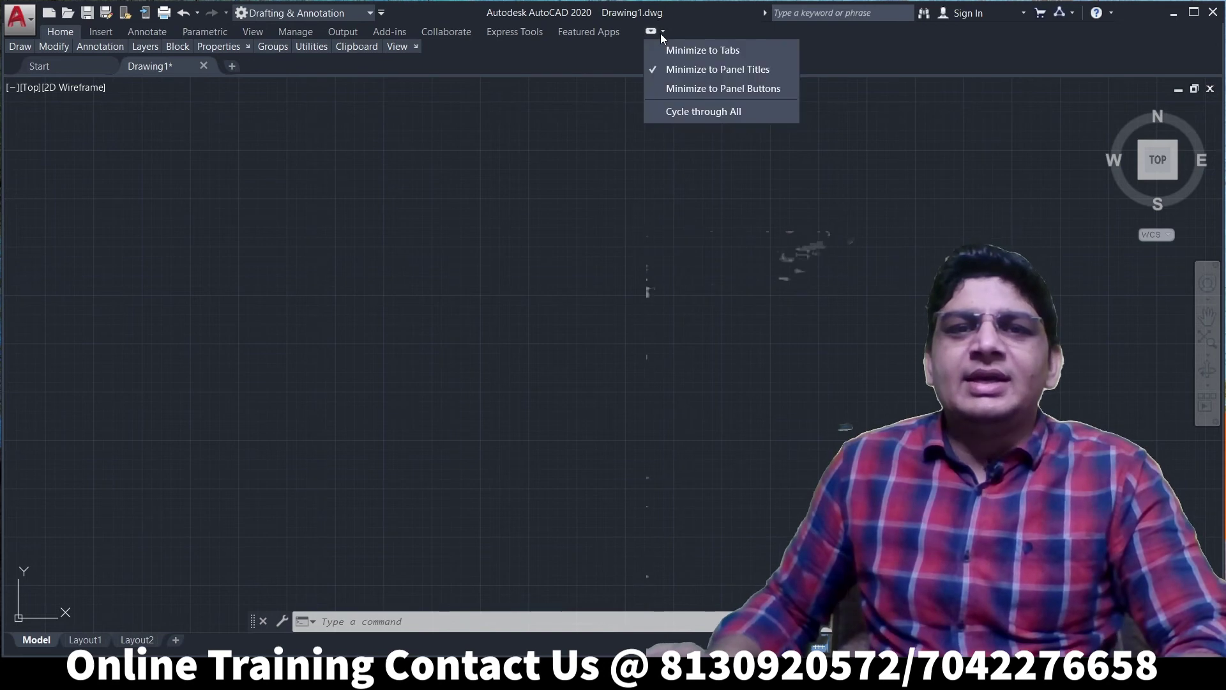
pyautogui.click(660, 89)
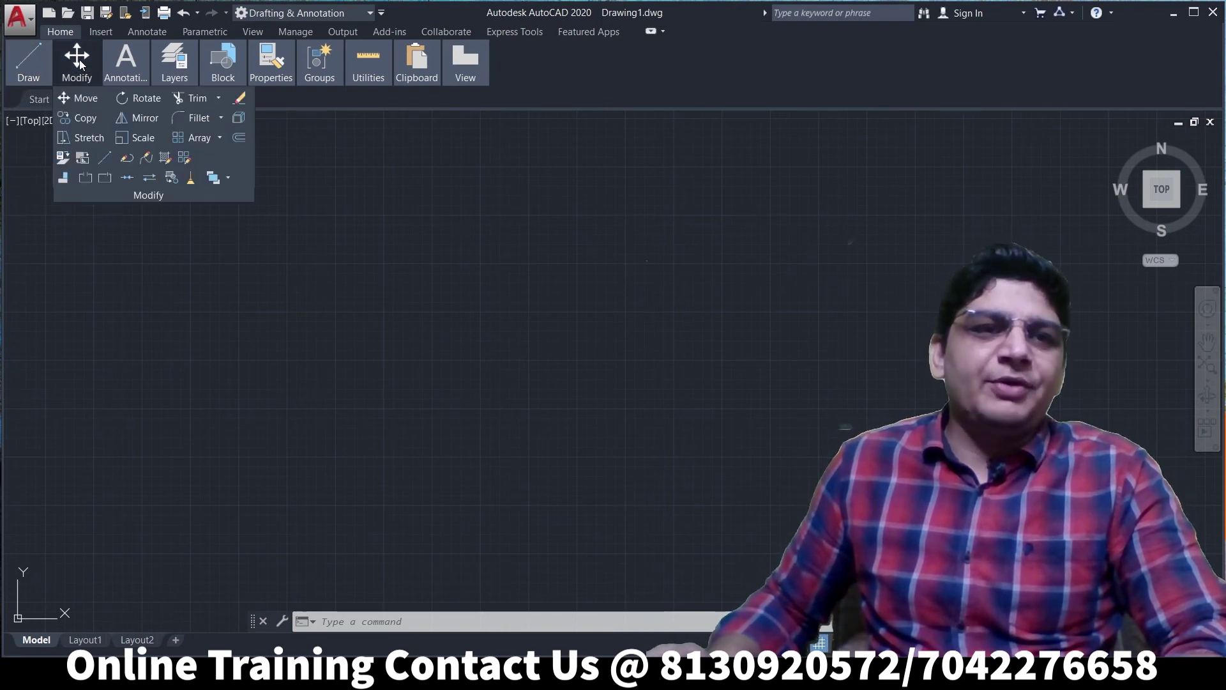
pyautogui.moveTo(28, 63)
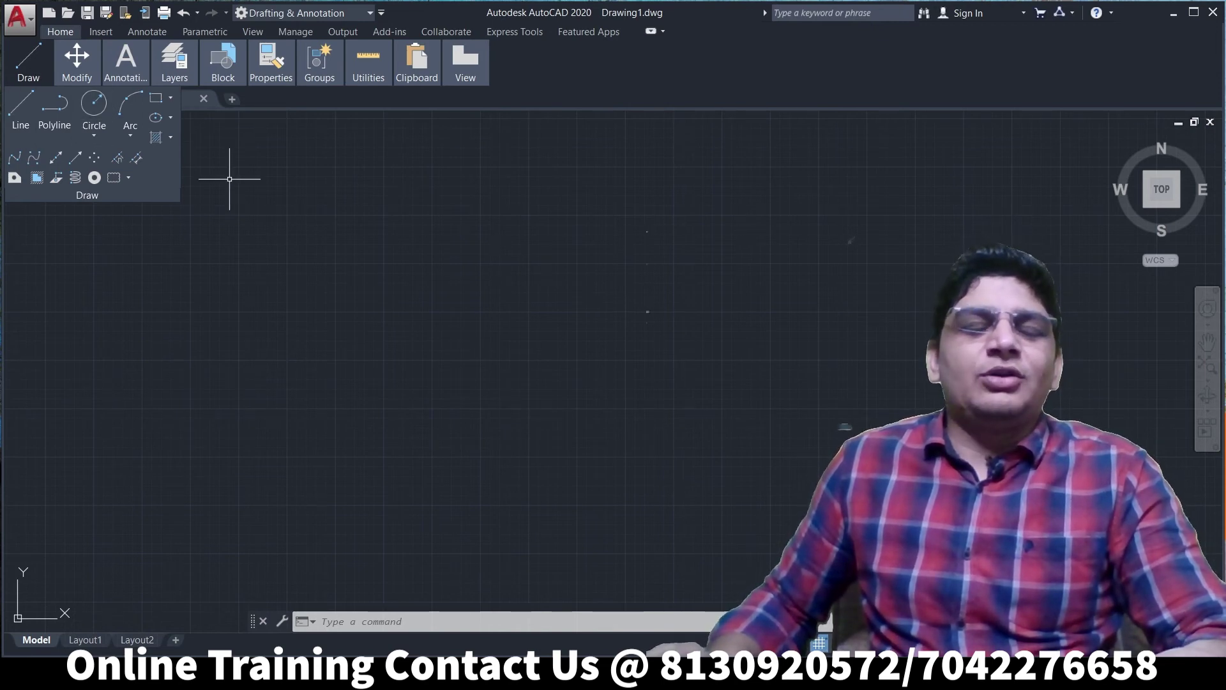
# Expand the ribbon back to full panels, then turn on Clean Screen with Ctrl+0
pyautogui.click(653, 31)
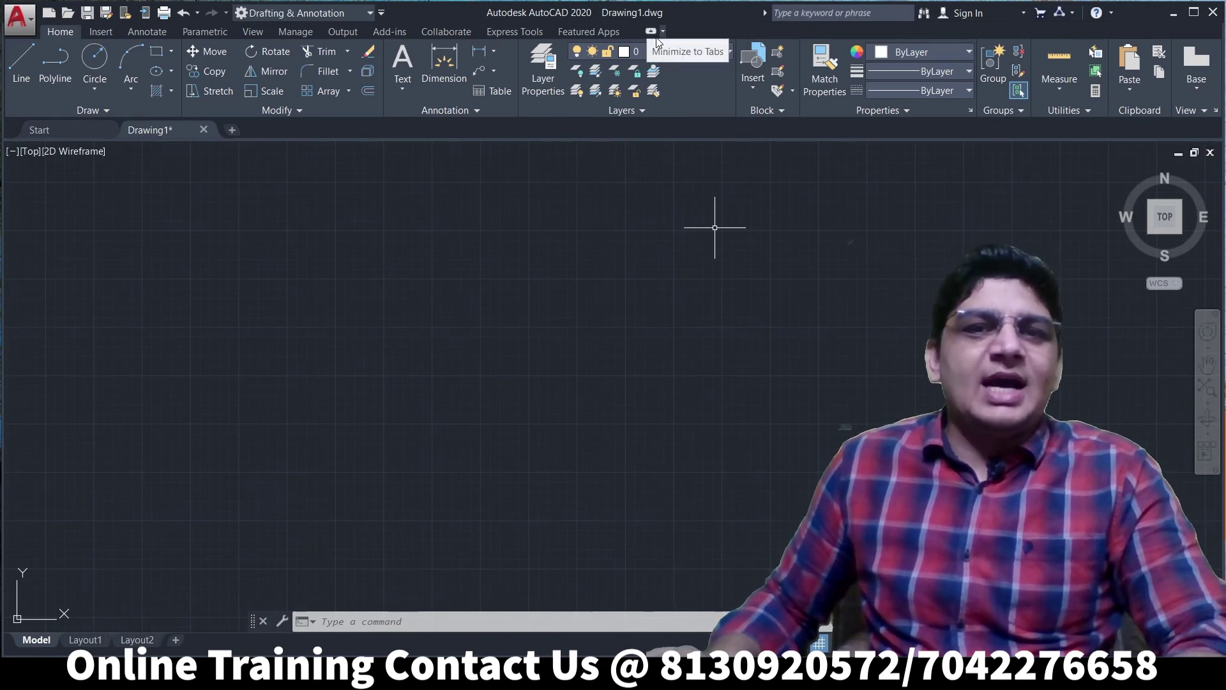
pyautogui.click(651, 32)
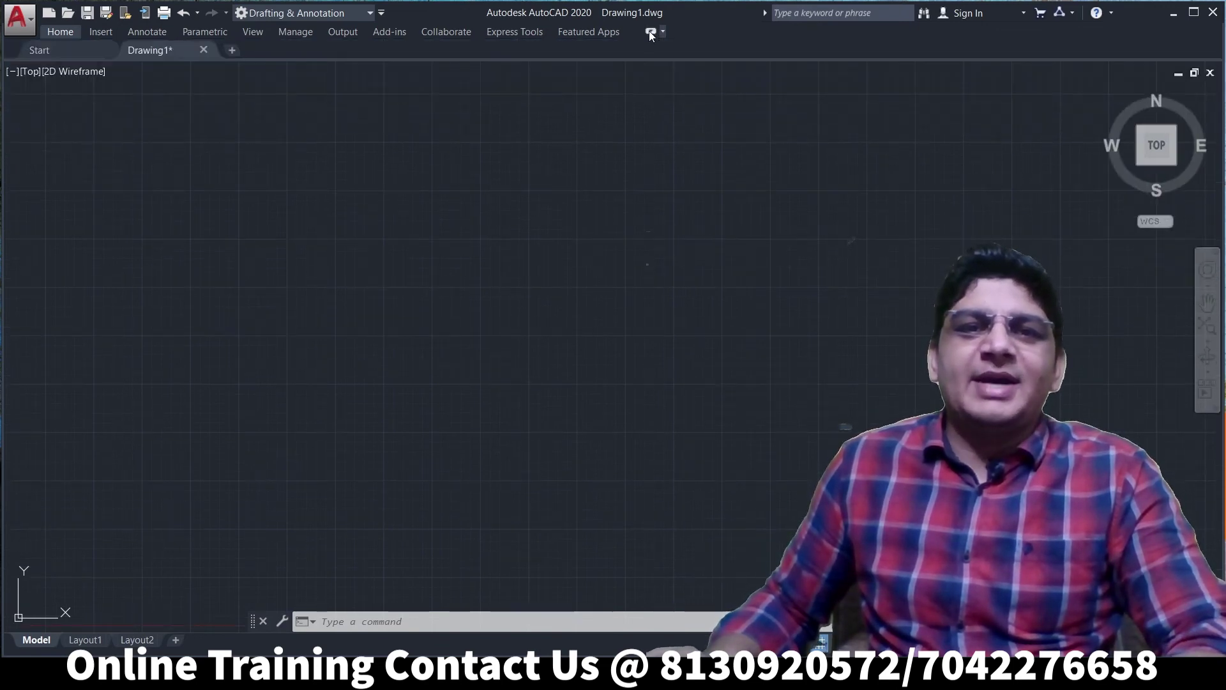
pyautogui.click(651, 32)
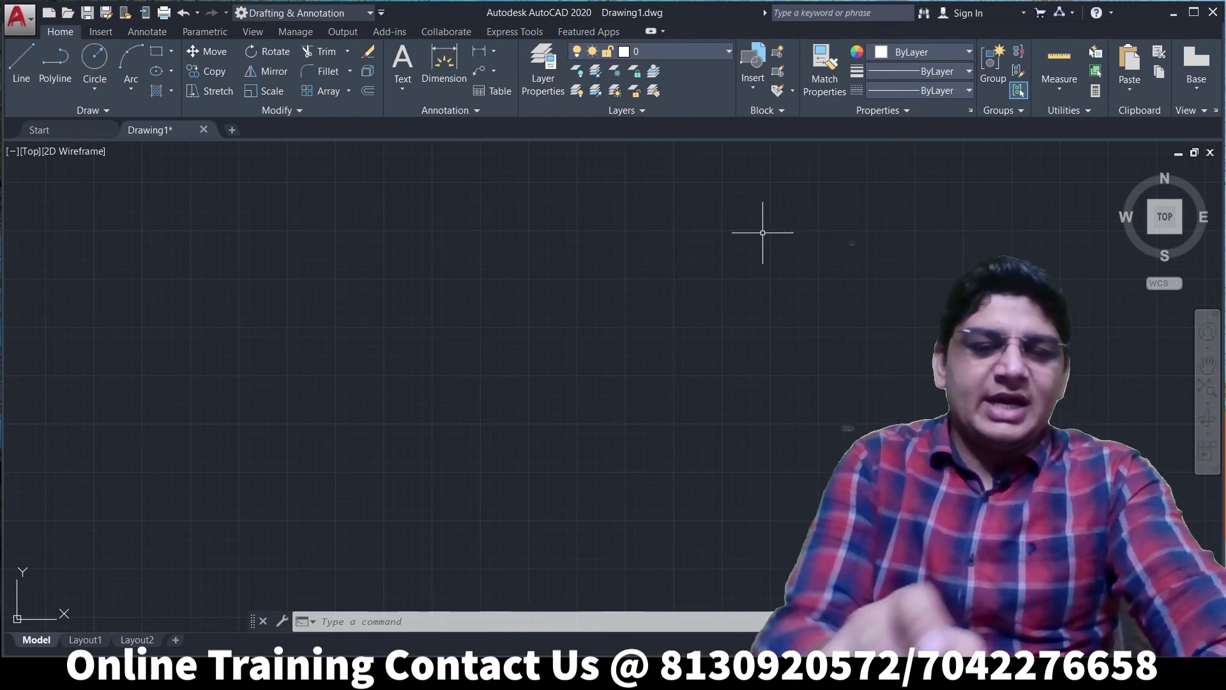
pyautogui.hotkey('ctrl', '0')
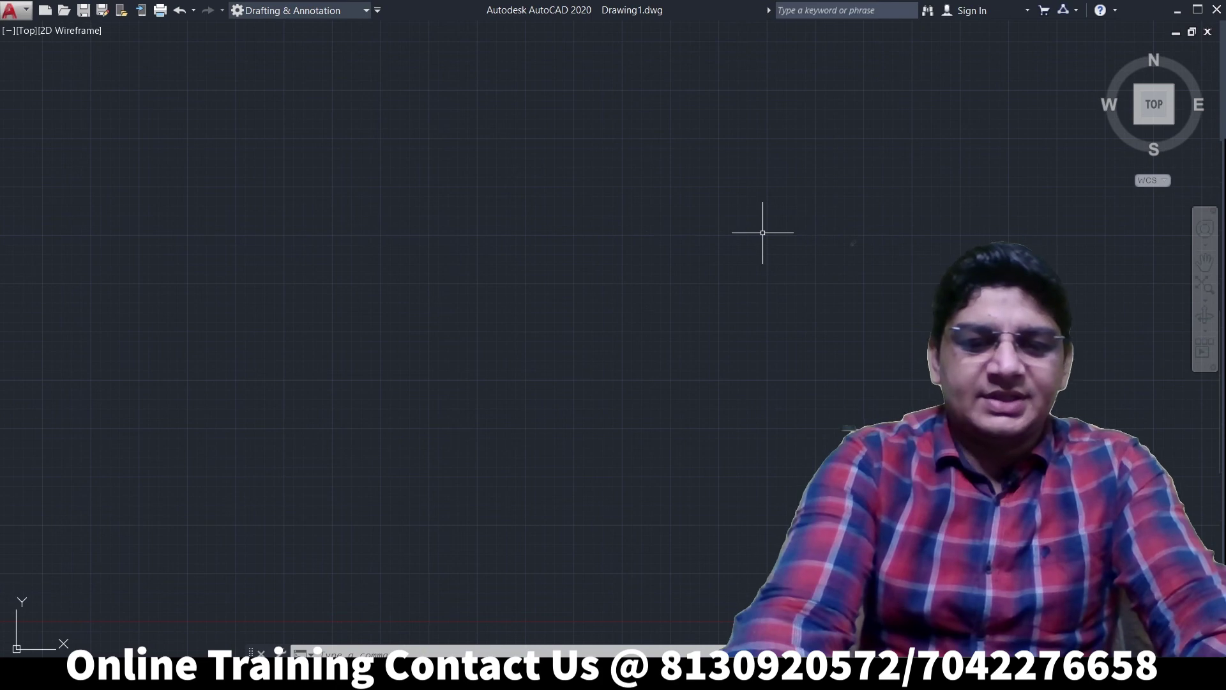
pyautogui.hotkey('ctrl', '0')
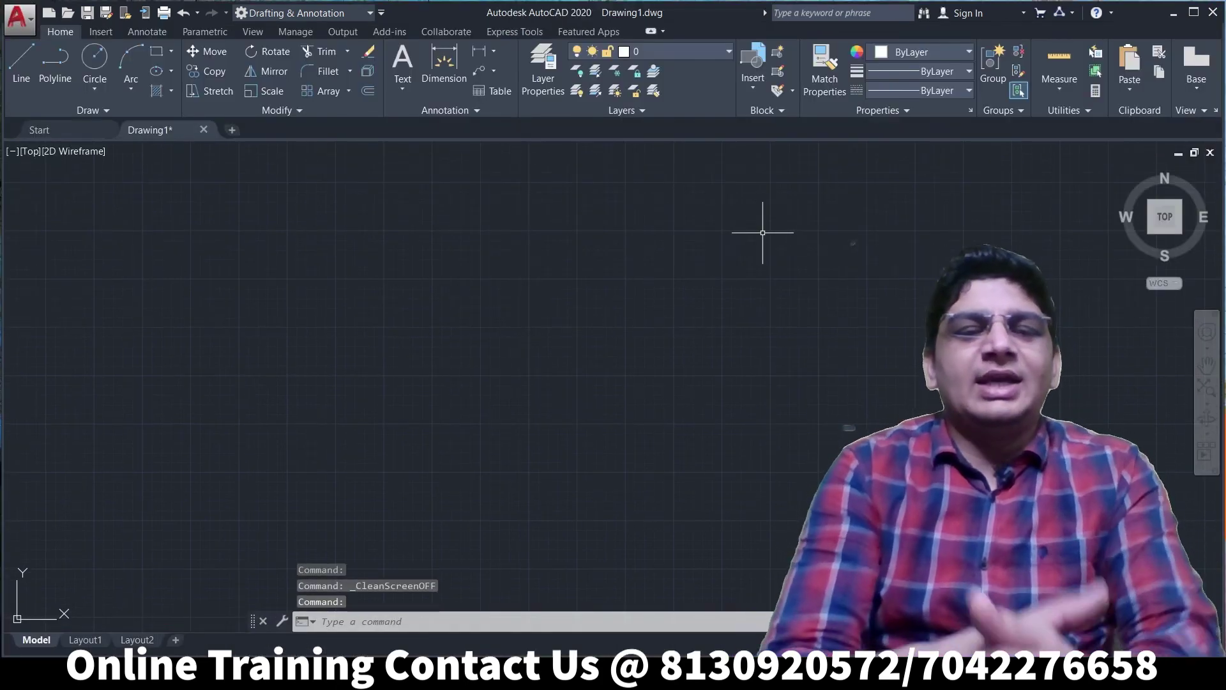